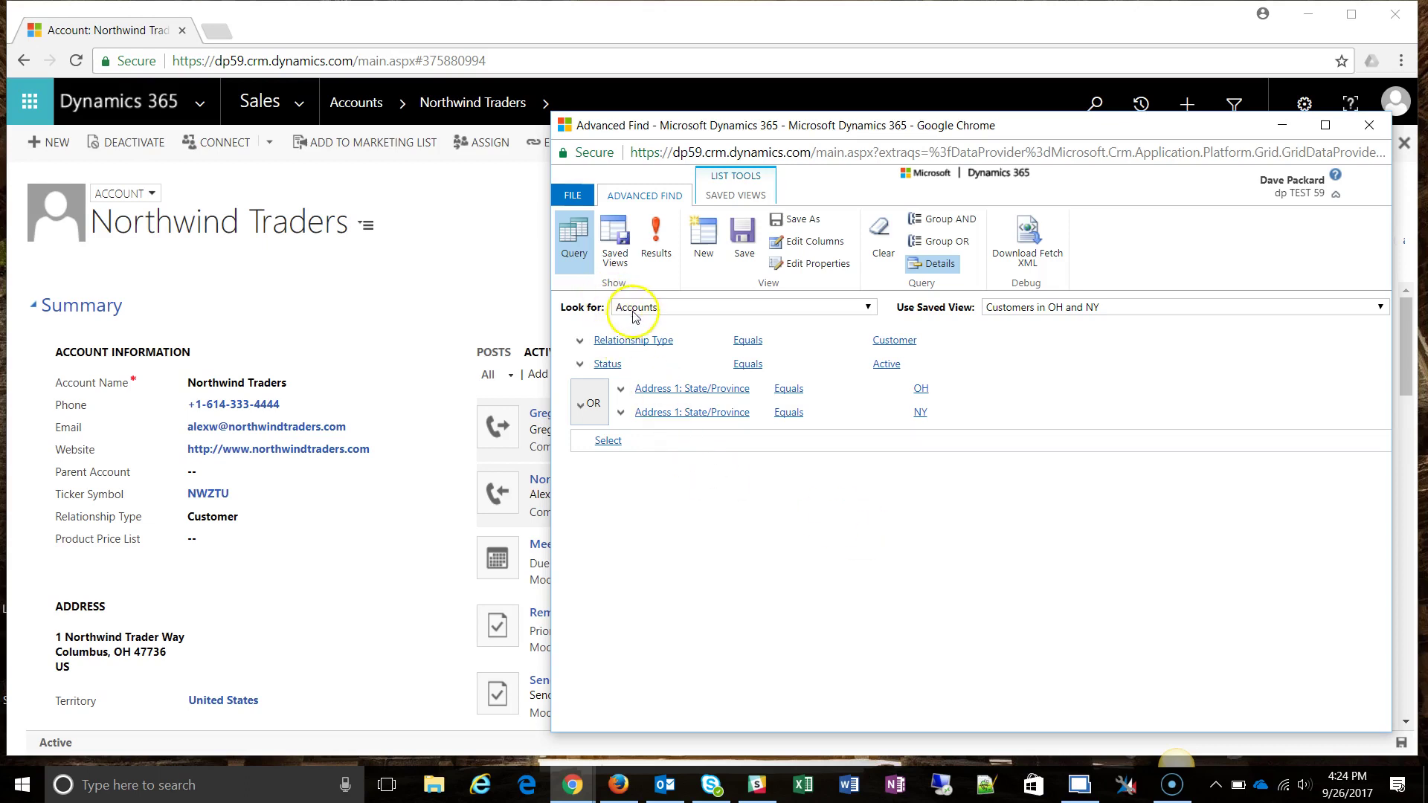
{"action": "mouse_move", "coordinate": [631, 343]}
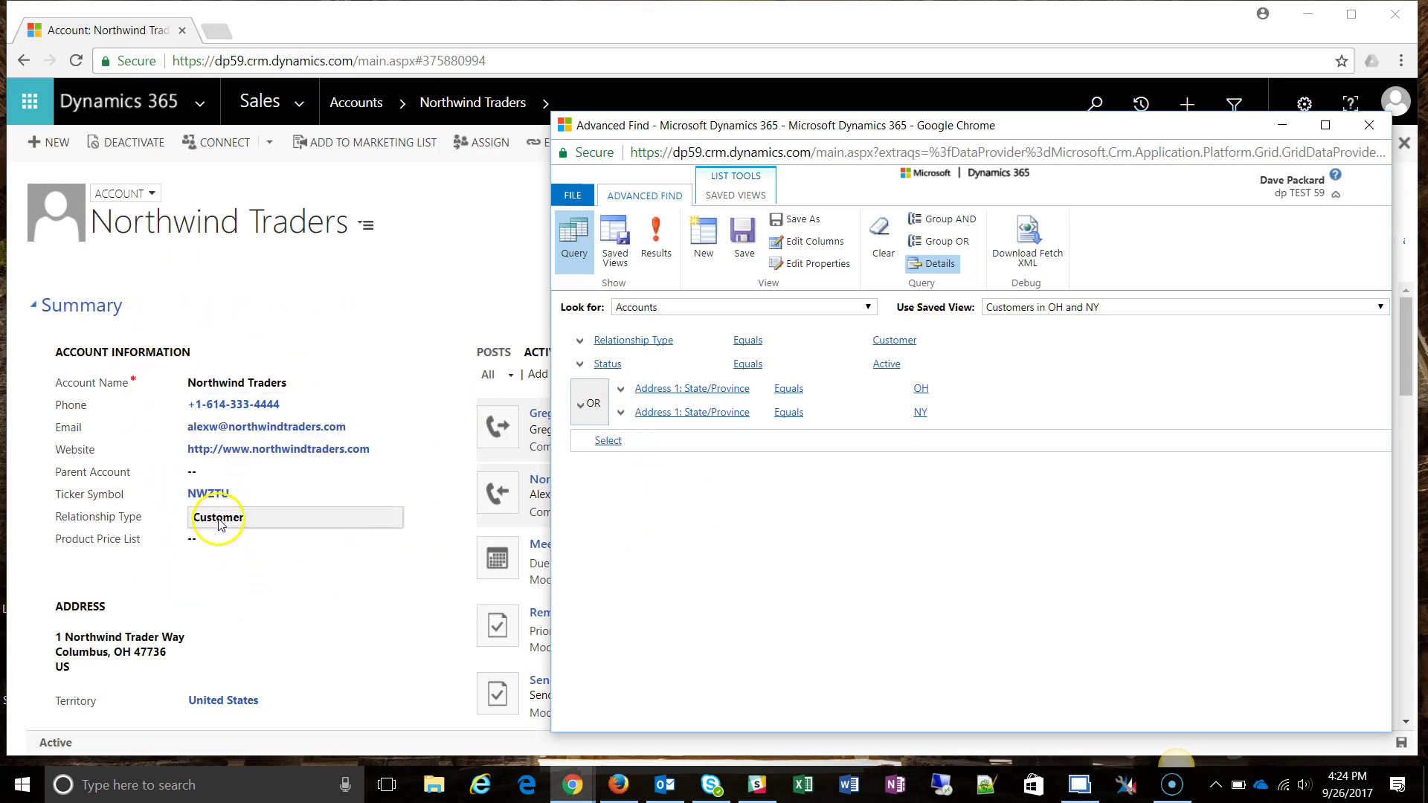
{"action": "left_click", "coordinate": [887, 364]}
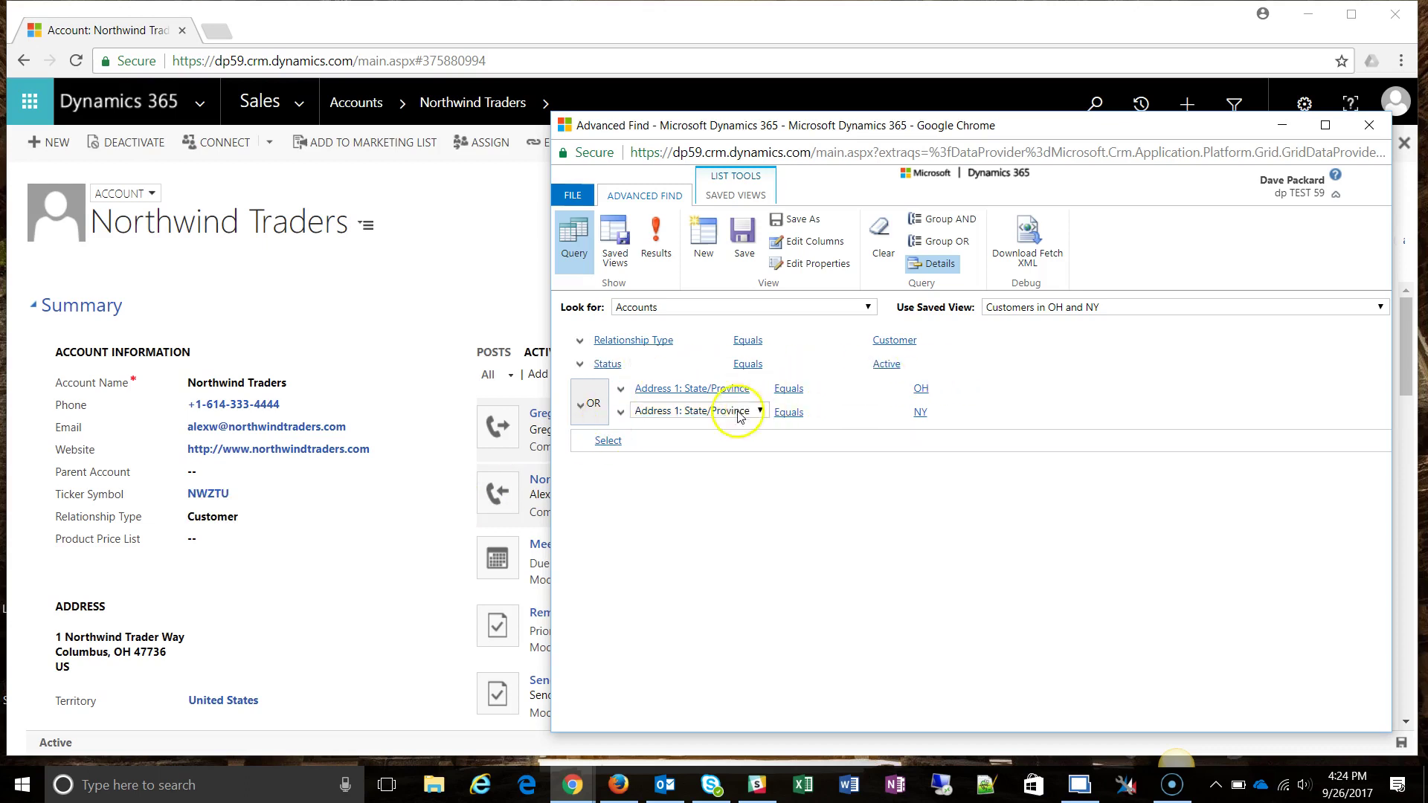
{"action": "left_click", "coordinate": [794, 390]}
{"action": "left_click", "coordinate": [920, 388]}
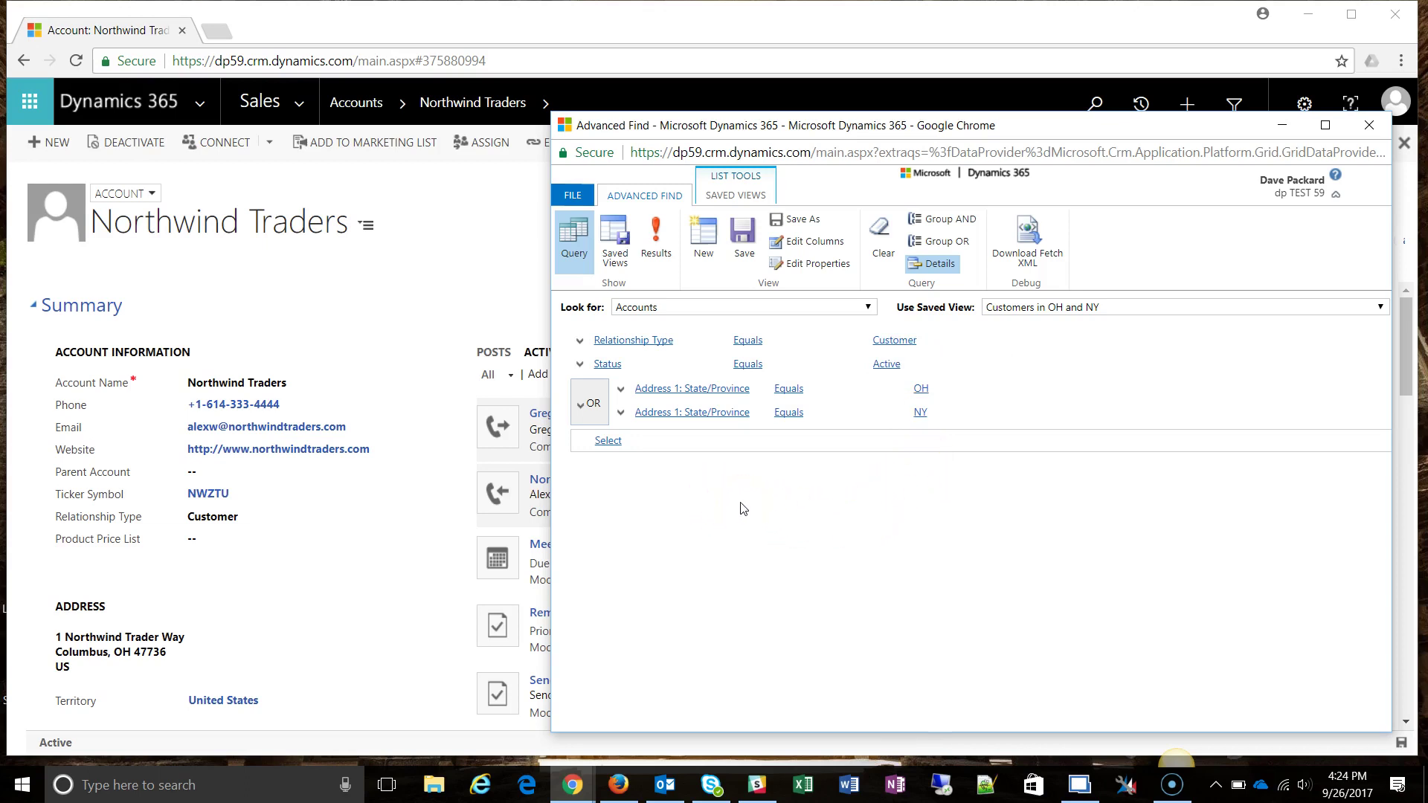
Add the related entity Opportunities (Account) to the Customers in OH and NY account query
{"action": "mouse_move", "coordinate": [636, 444]}
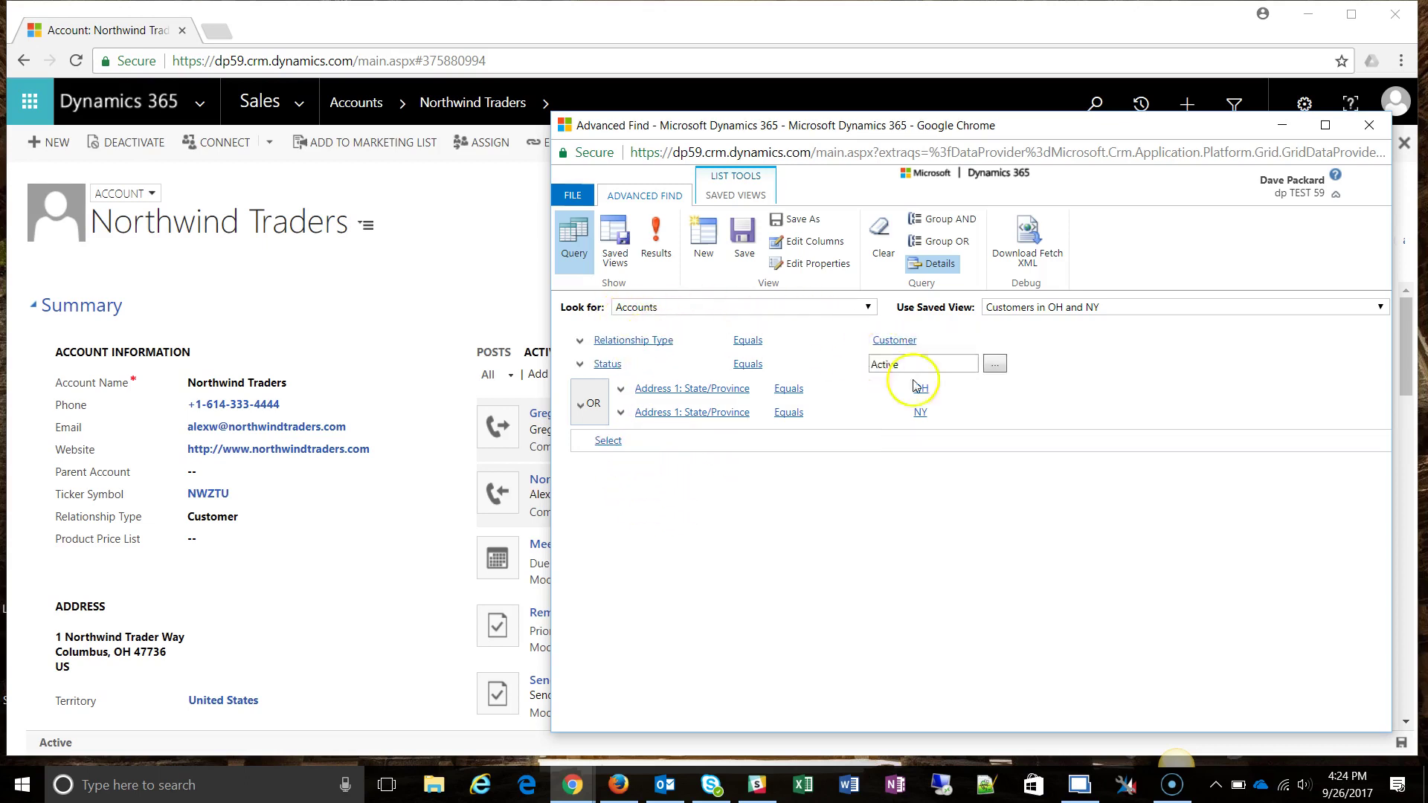
{"action": "left_click", "coordinate": [623, 443]}
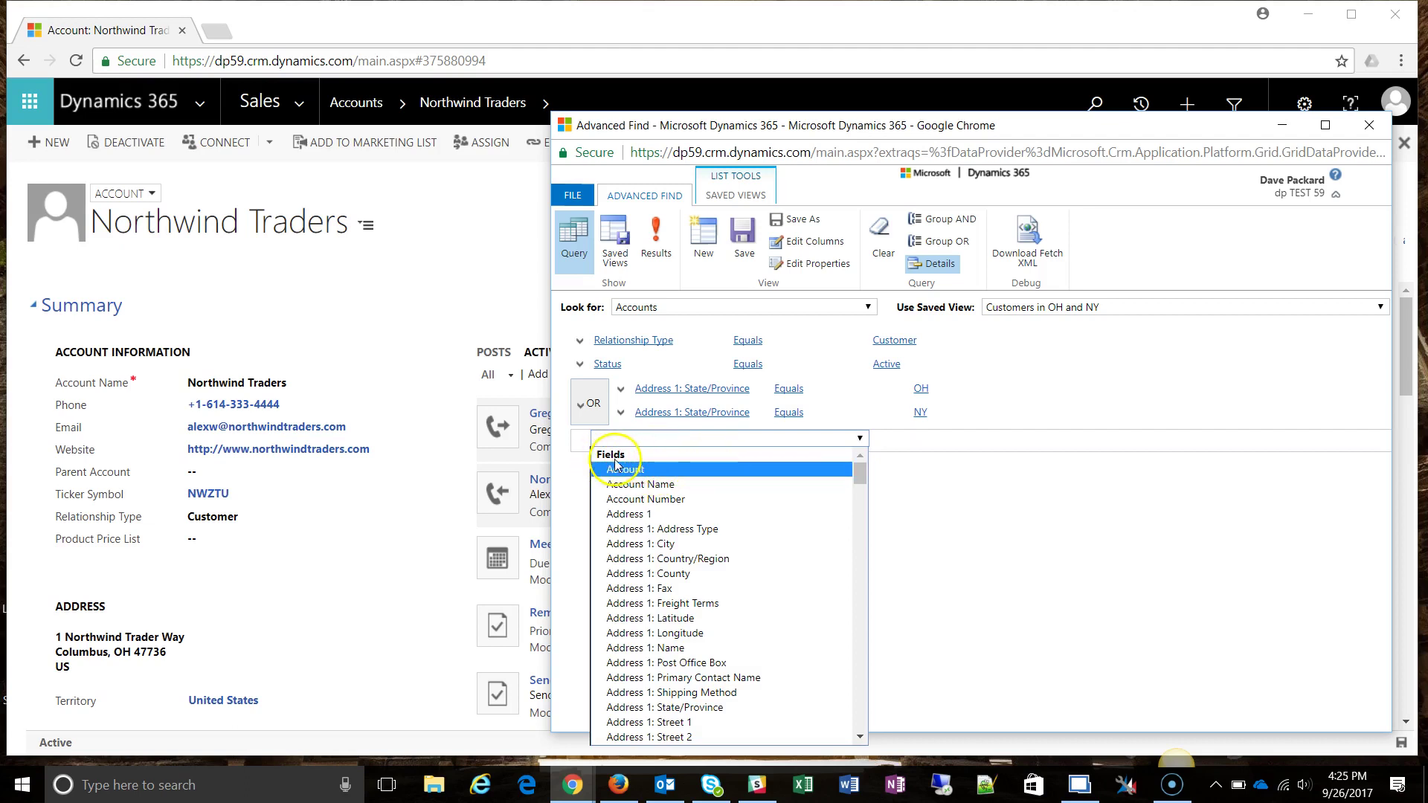
{"action": "scroll", "coordinate": [706, 514], "scroll_direction": "down", "scroll_amount": 15}
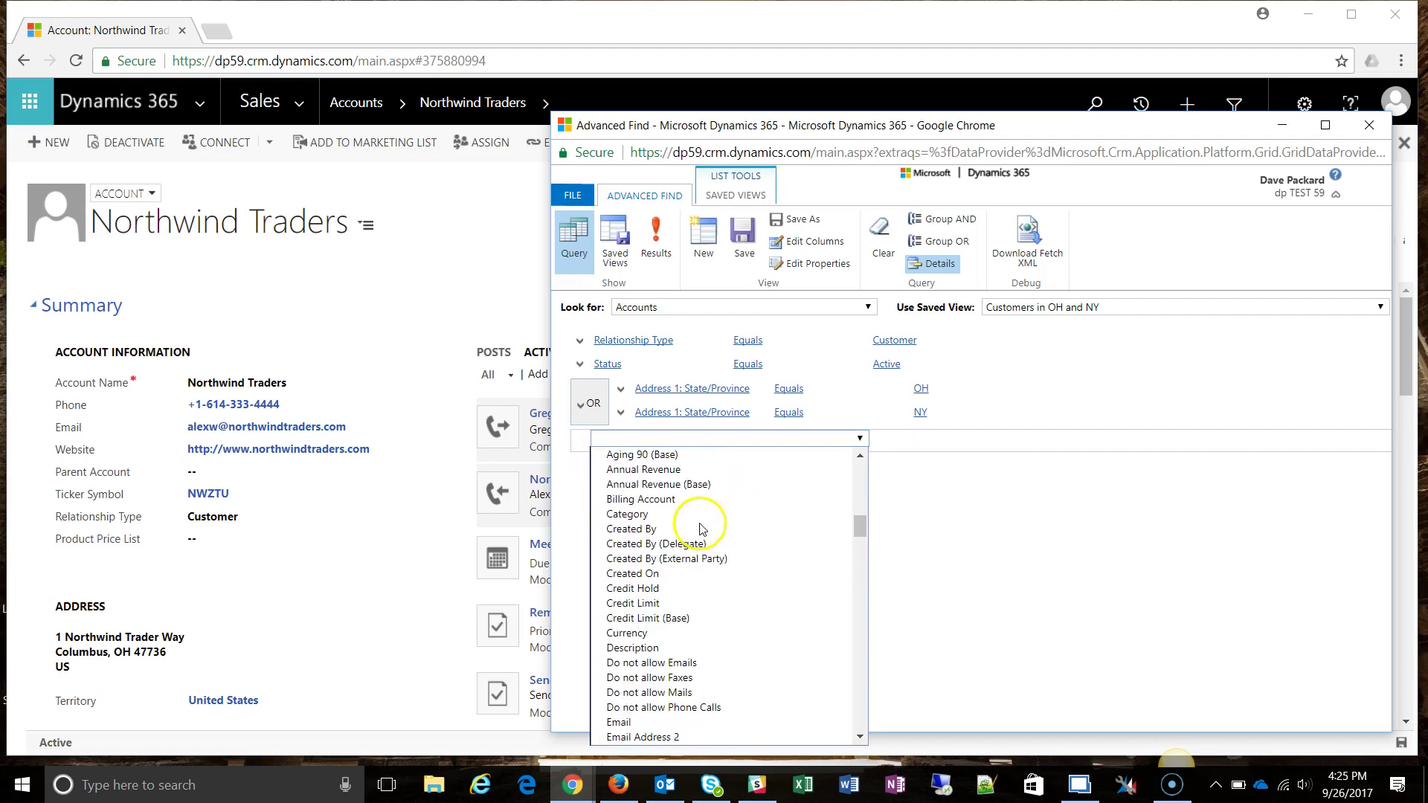
{"action": "scroll", "coordinate": [701, 528], "scroll_direction": "down", "scroll_amount": 10}
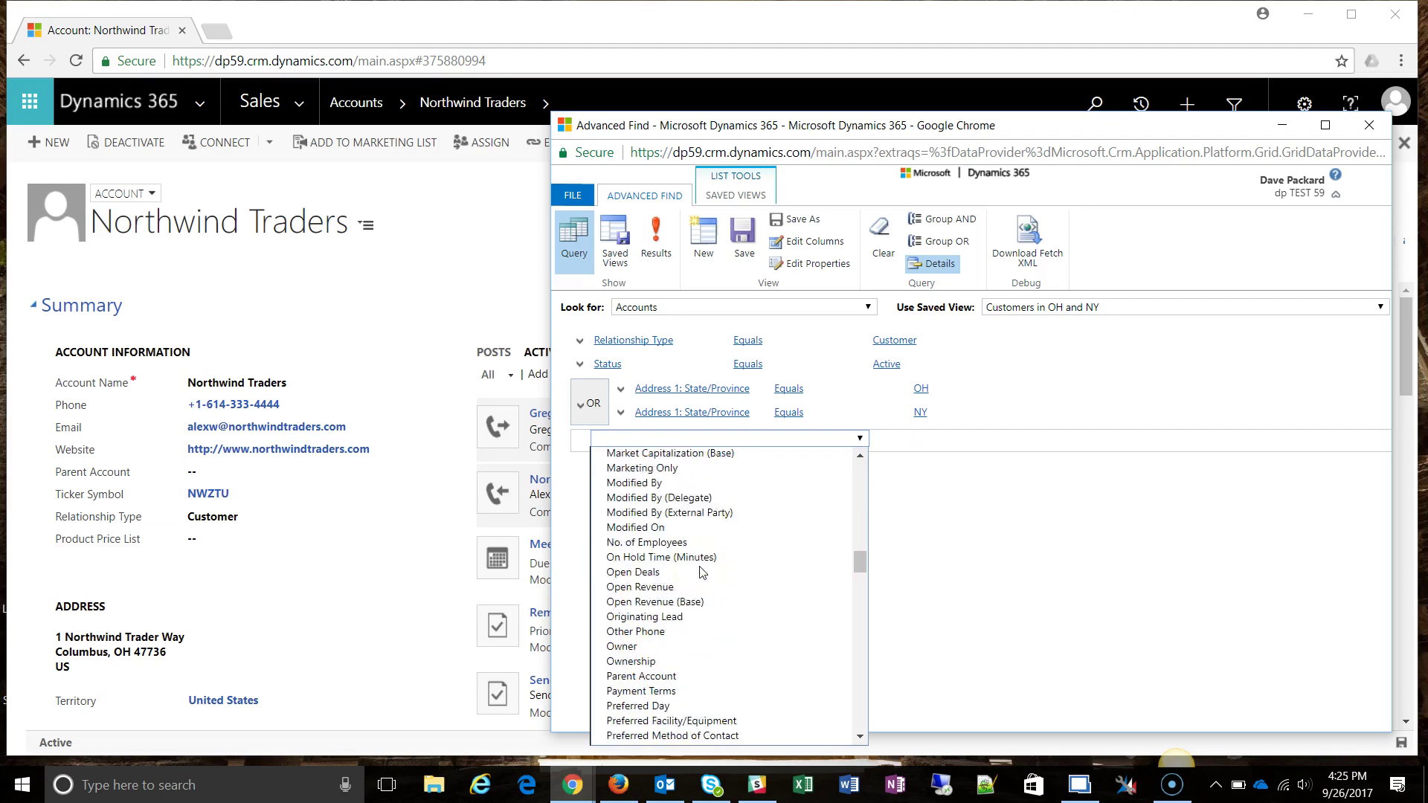
{"action": "scroll", "coordinate": [703, 573], "scroll_direction": "down", "scroll_amount": 10}
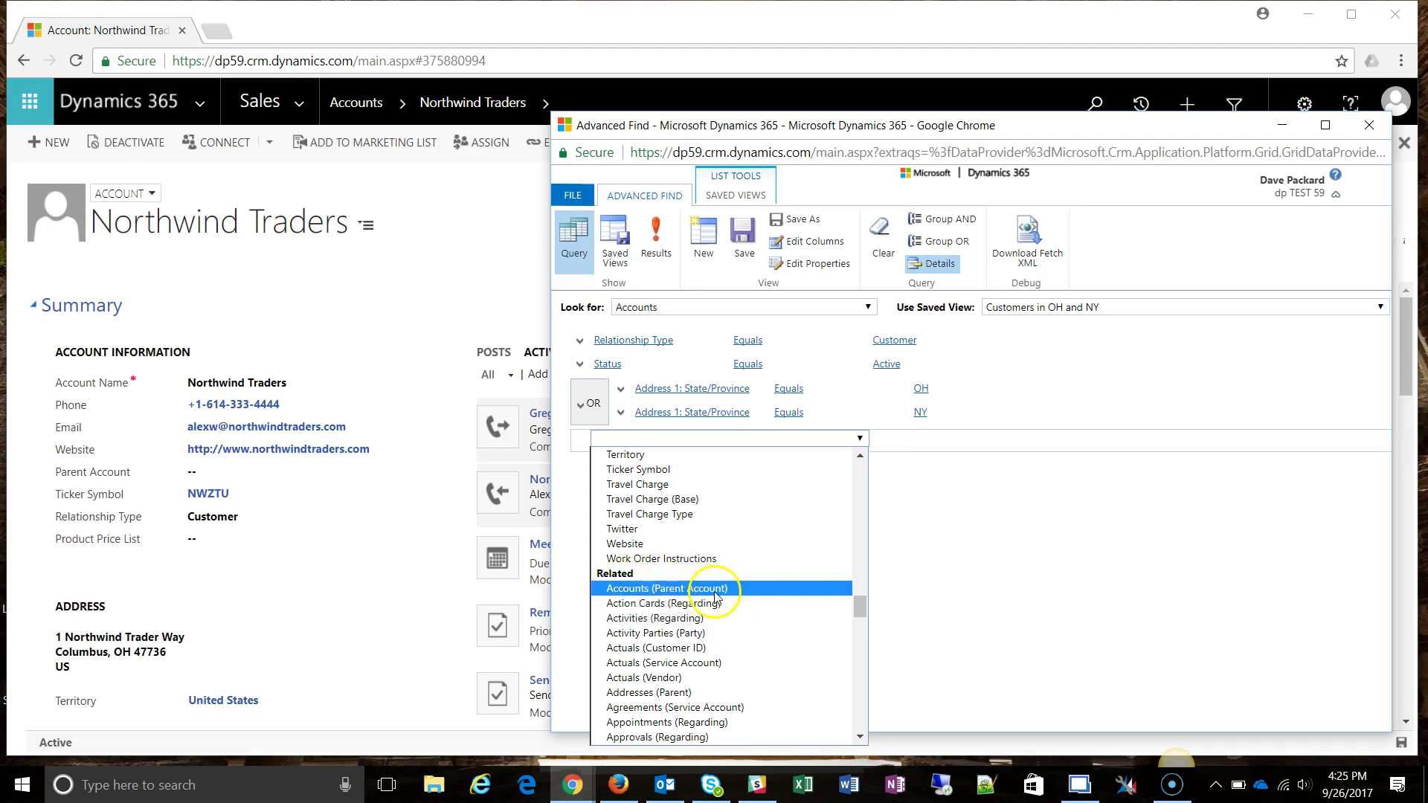
{"action": "scroll", "coordinate": [718, 591], "scroll_direction": "down", "scroll_amount": 4}
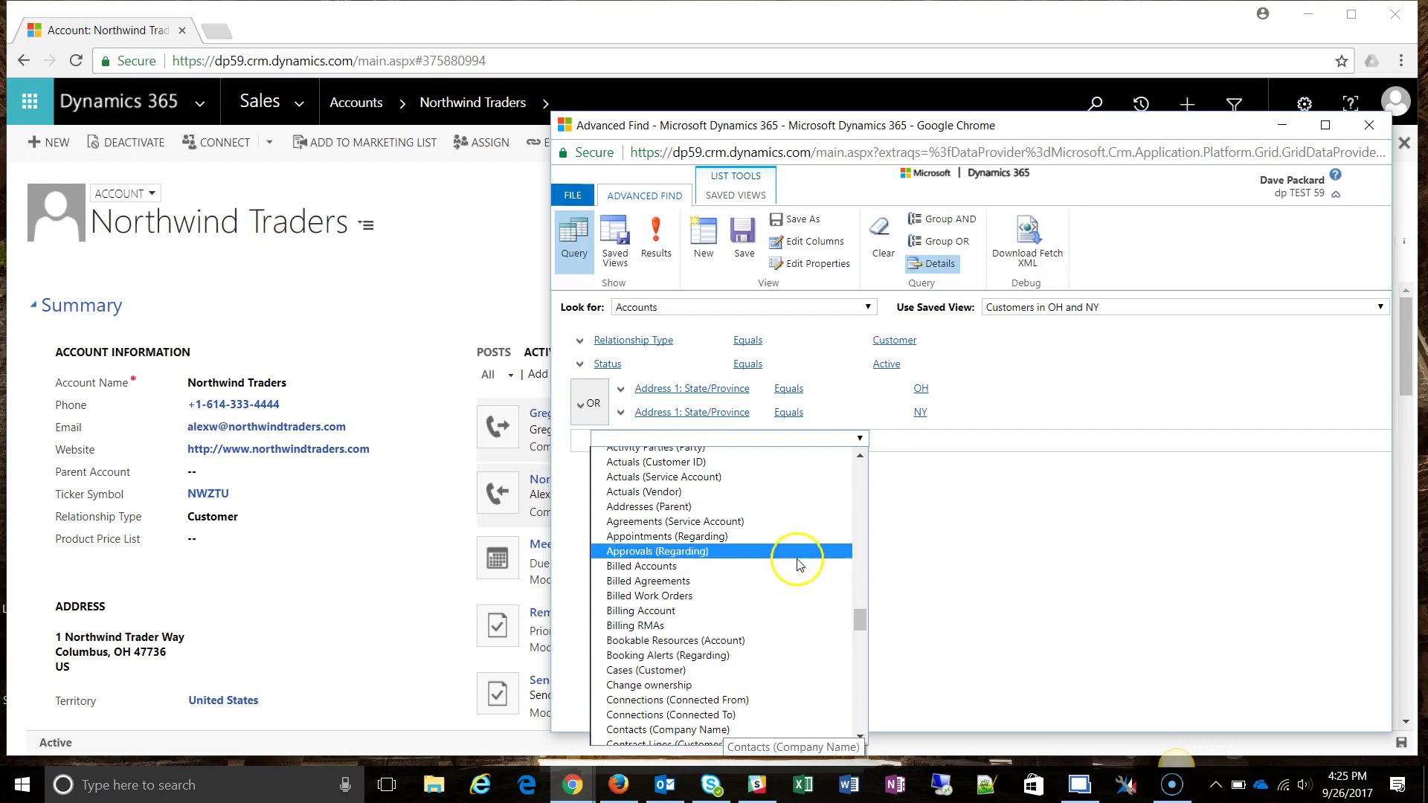
{"action": "scroll", "coordinate": [788, 558], "scroll_direction": "down", "scroll_amount": 4}
{"action": "scroll", "coordinate": [758, 580], "scroll_direction": "down", "scroll_amount": 14}
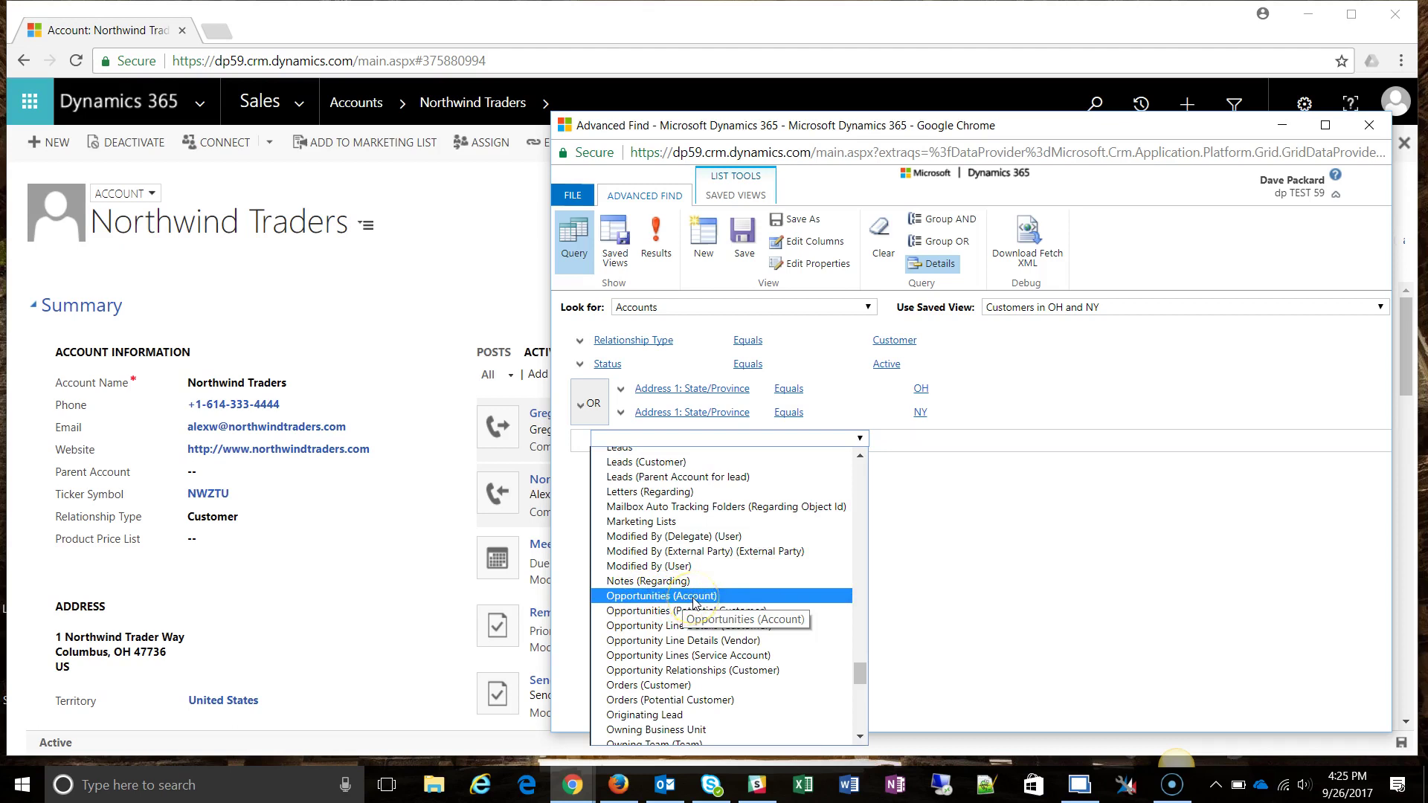
{"action": "left_click", "coordinate": [694, 599]}
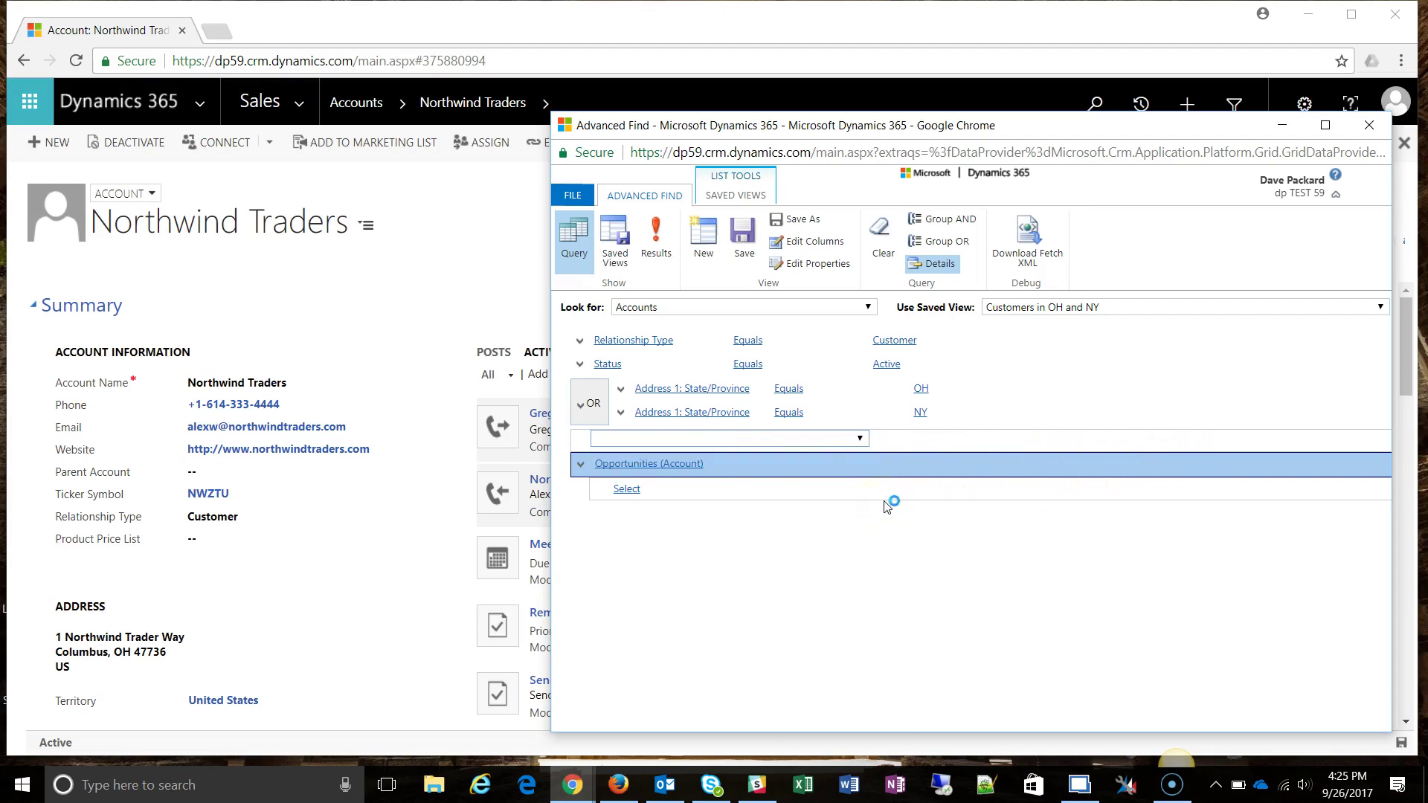
{"action": "left_click", "coordinate": [608, 364]}
{"action": "left_click", "coordinate": [641, 464]}
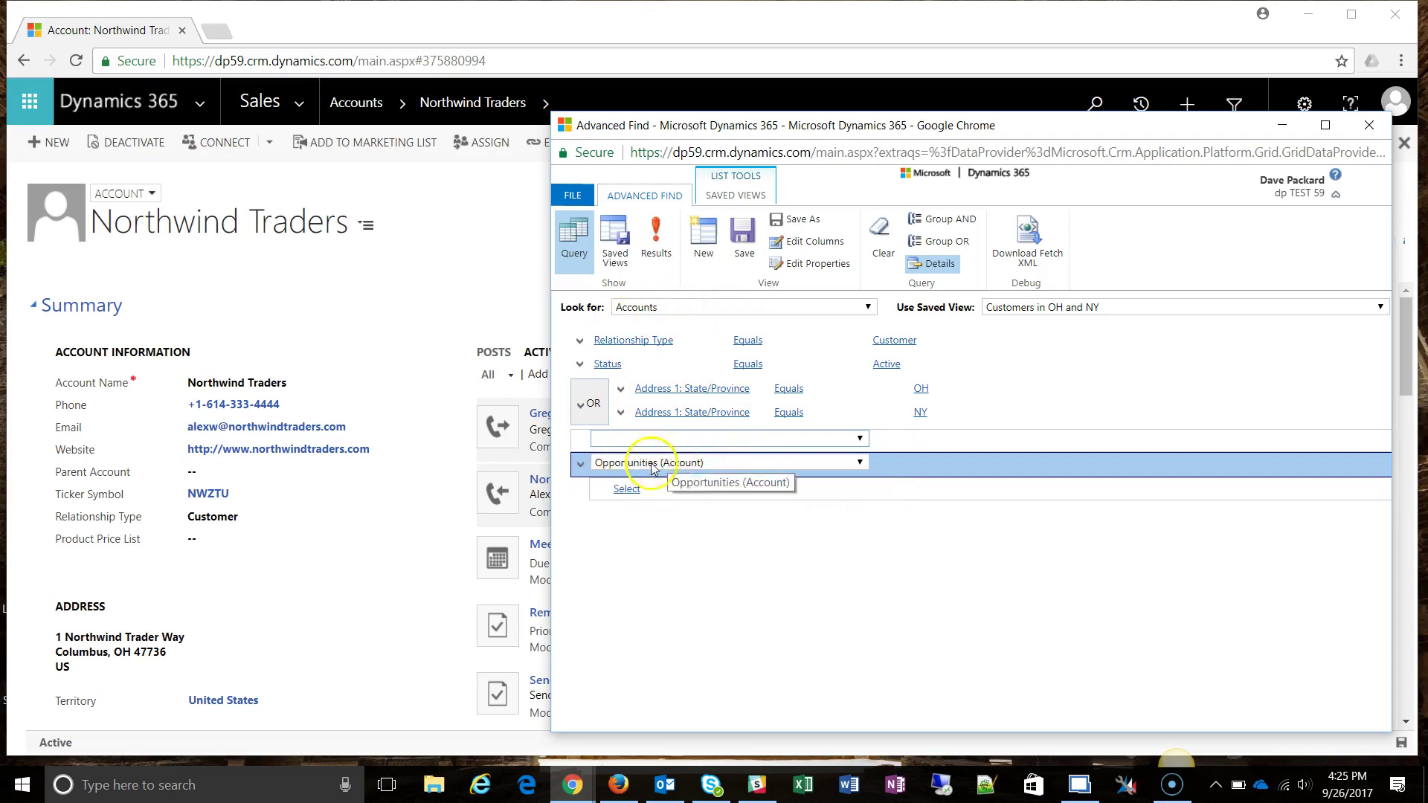
Add a condition under Opportunities (Account) that Status equals Open, and run the query
{"action": "left_click", "coordinate": [659, 491]}
{"action": "left_click", "coordinate": [664, 494]}
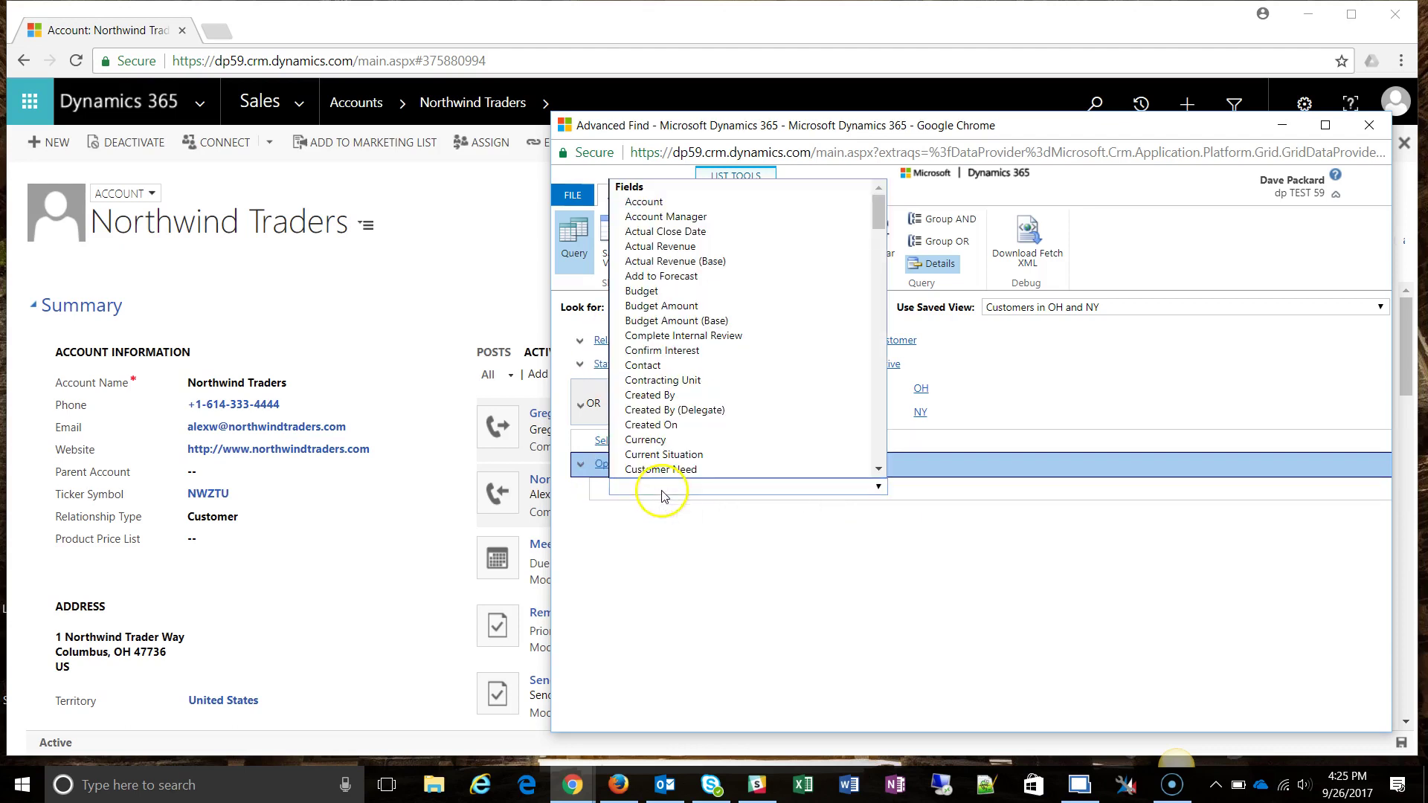
{"action": "scroll", "coordinate": [729, 289], "scroll_direction": "down", "scroll_amount": 4}
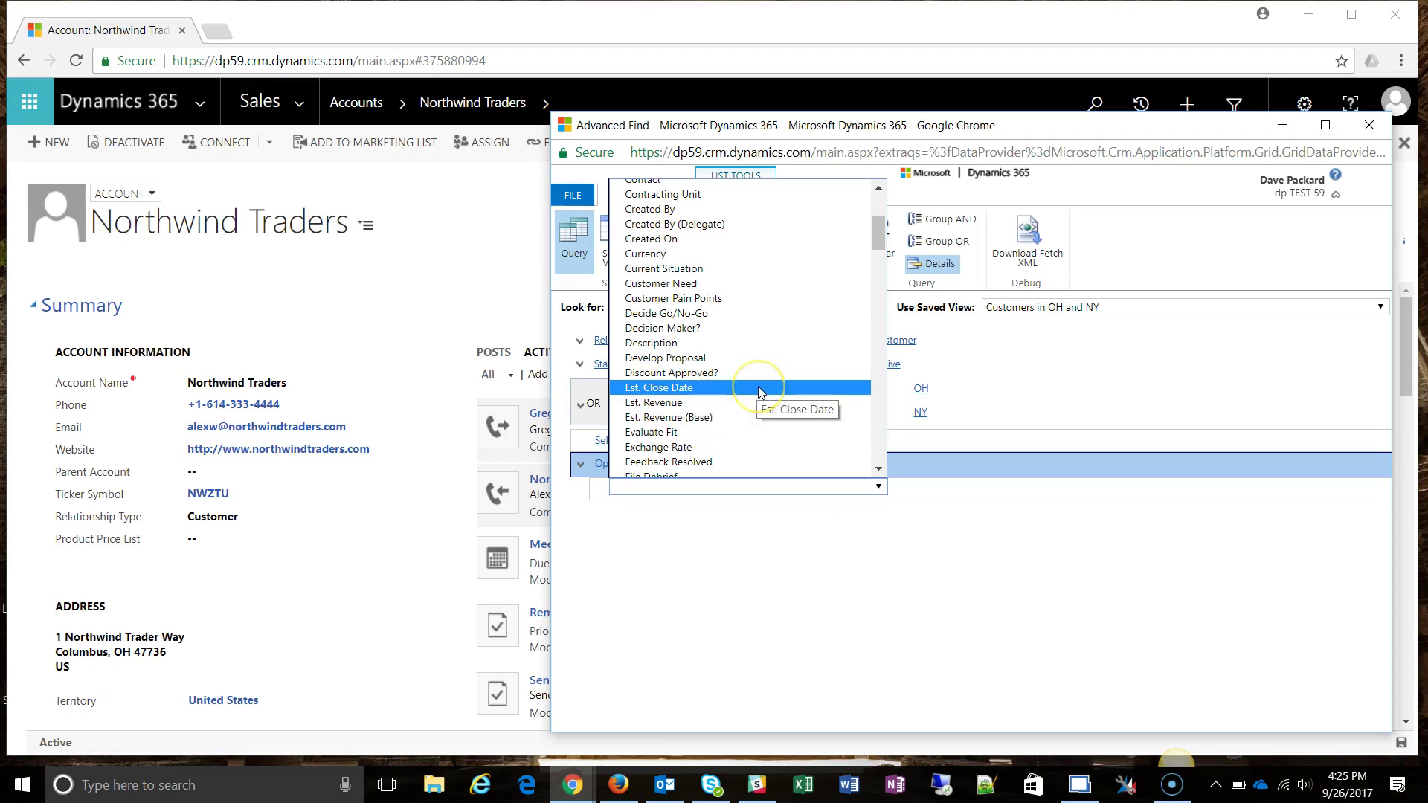
{"action": "scroll", "coordinate": [757, 386], "scroll_direction": "down", "scroll_amount": 12}
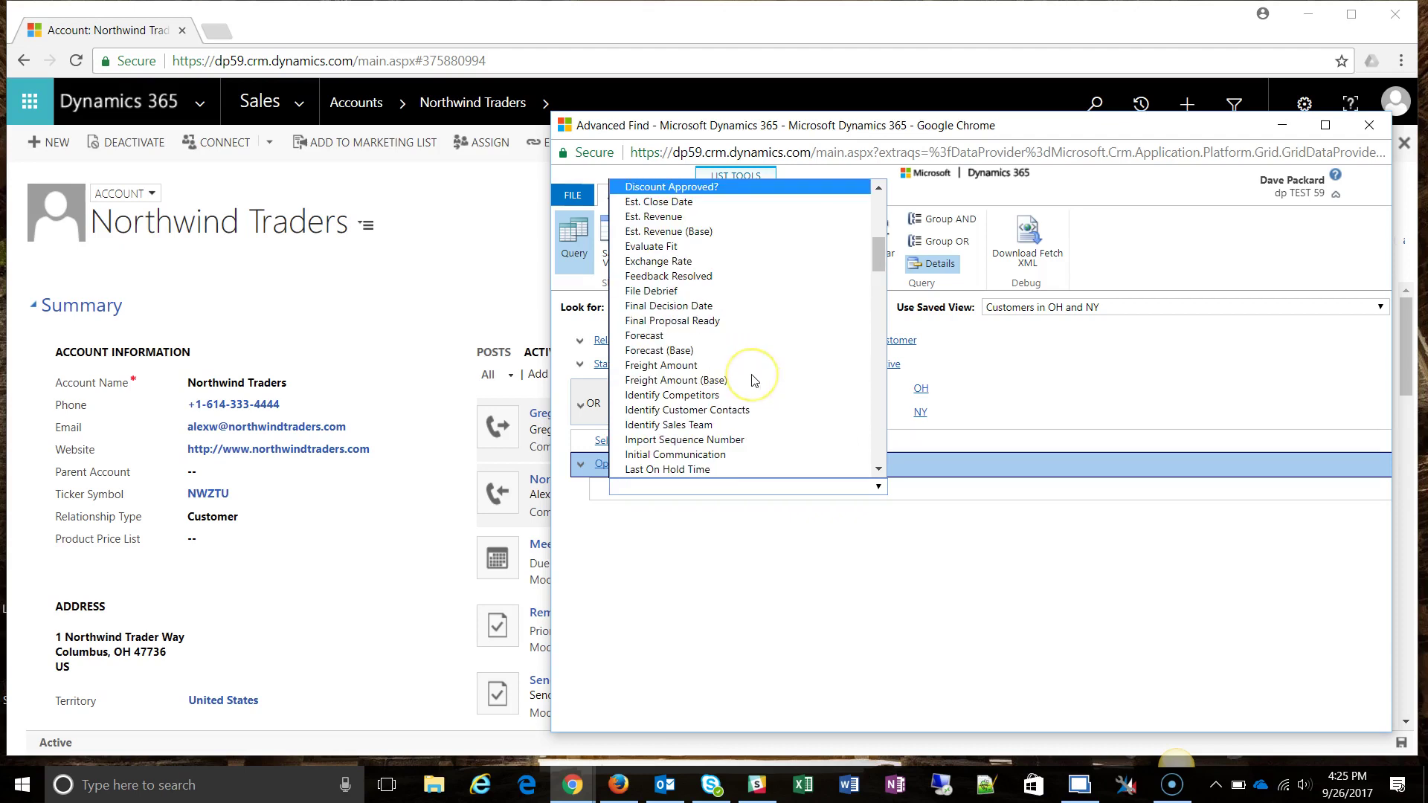
{"action": "scroll", "coordinate": [755, 381], "scroll_direction": "down", "scroll_amount": 15}
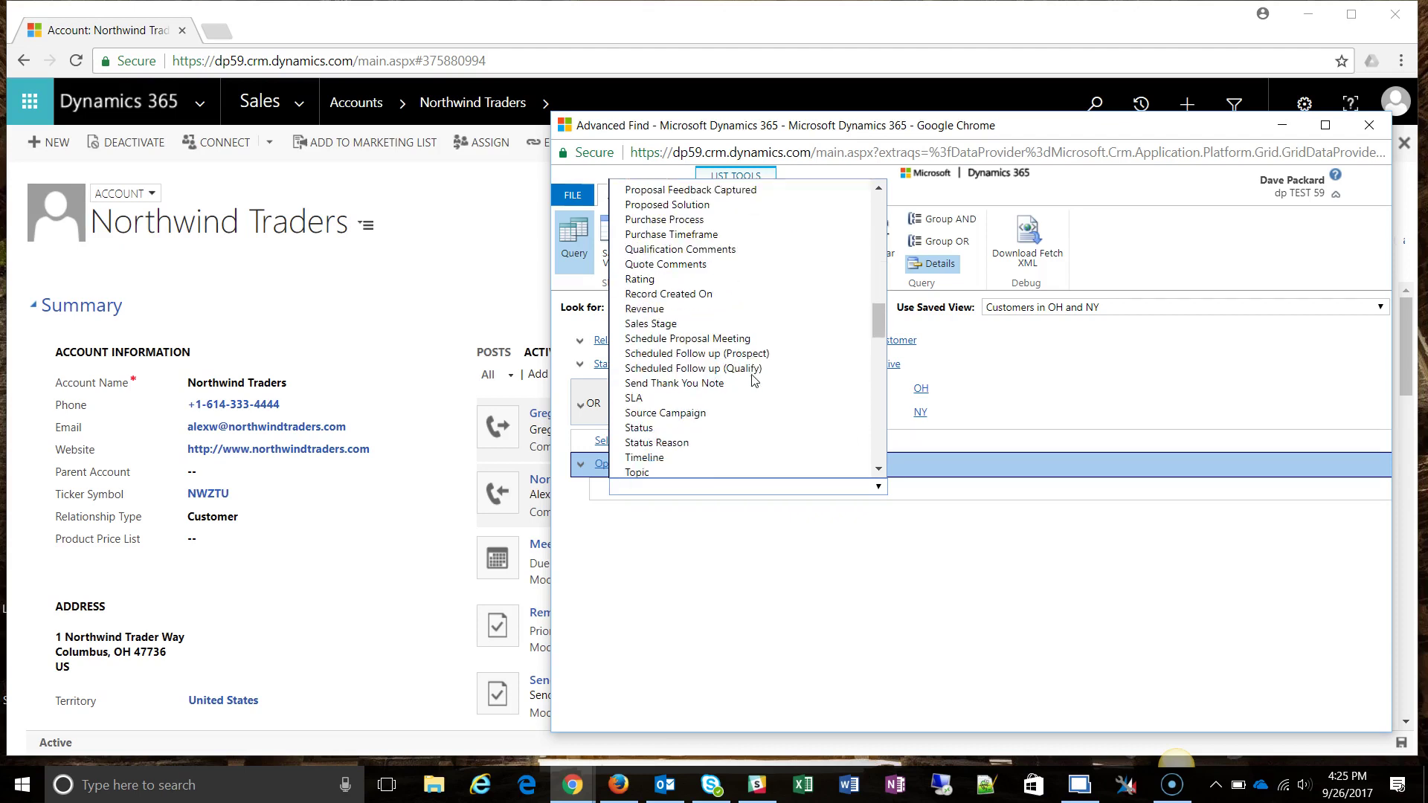
{"action": "scroll", "coordinate": [755, 381], "scroll_direction": "up", "scroll_amount": 7}
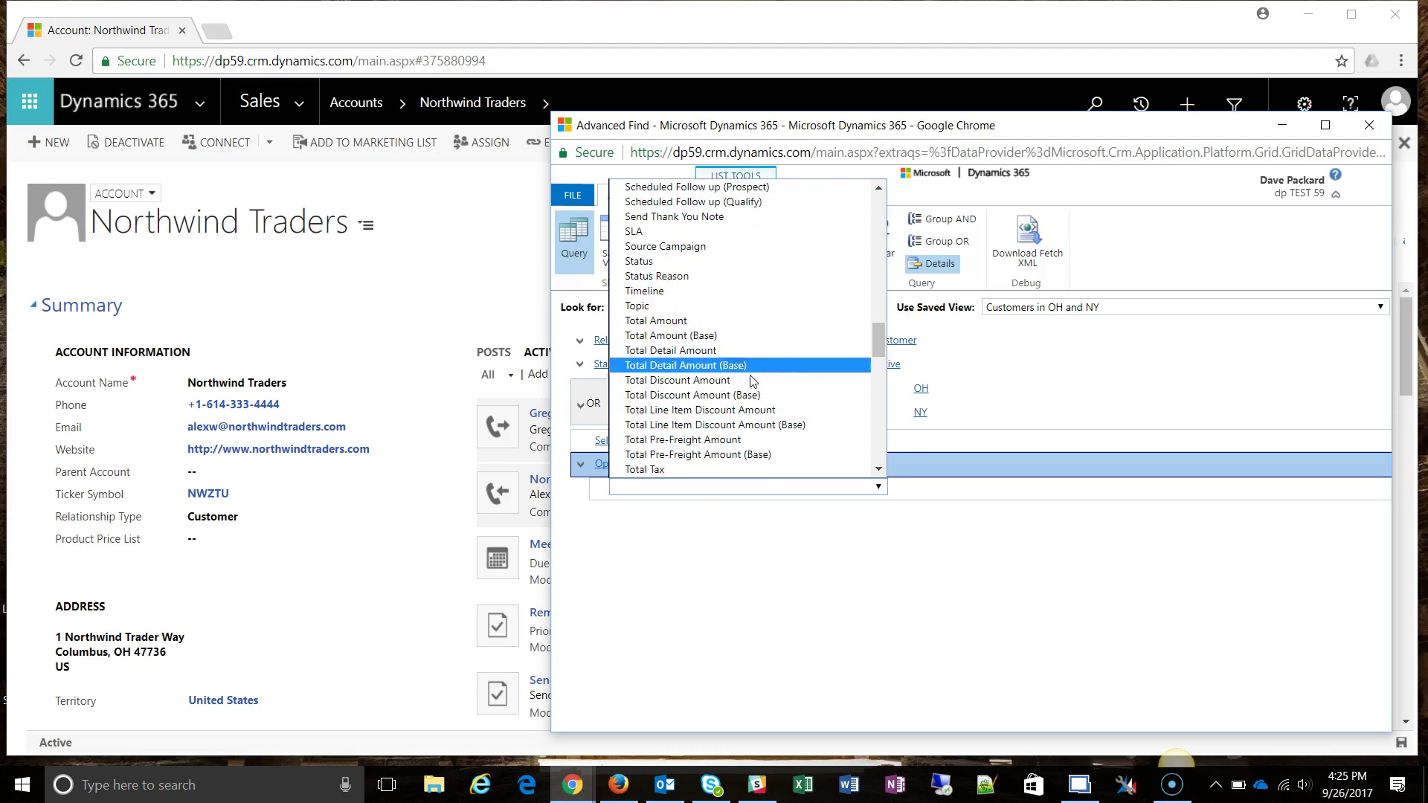
{"action": "left_click", "coordinate": [713, 258]}
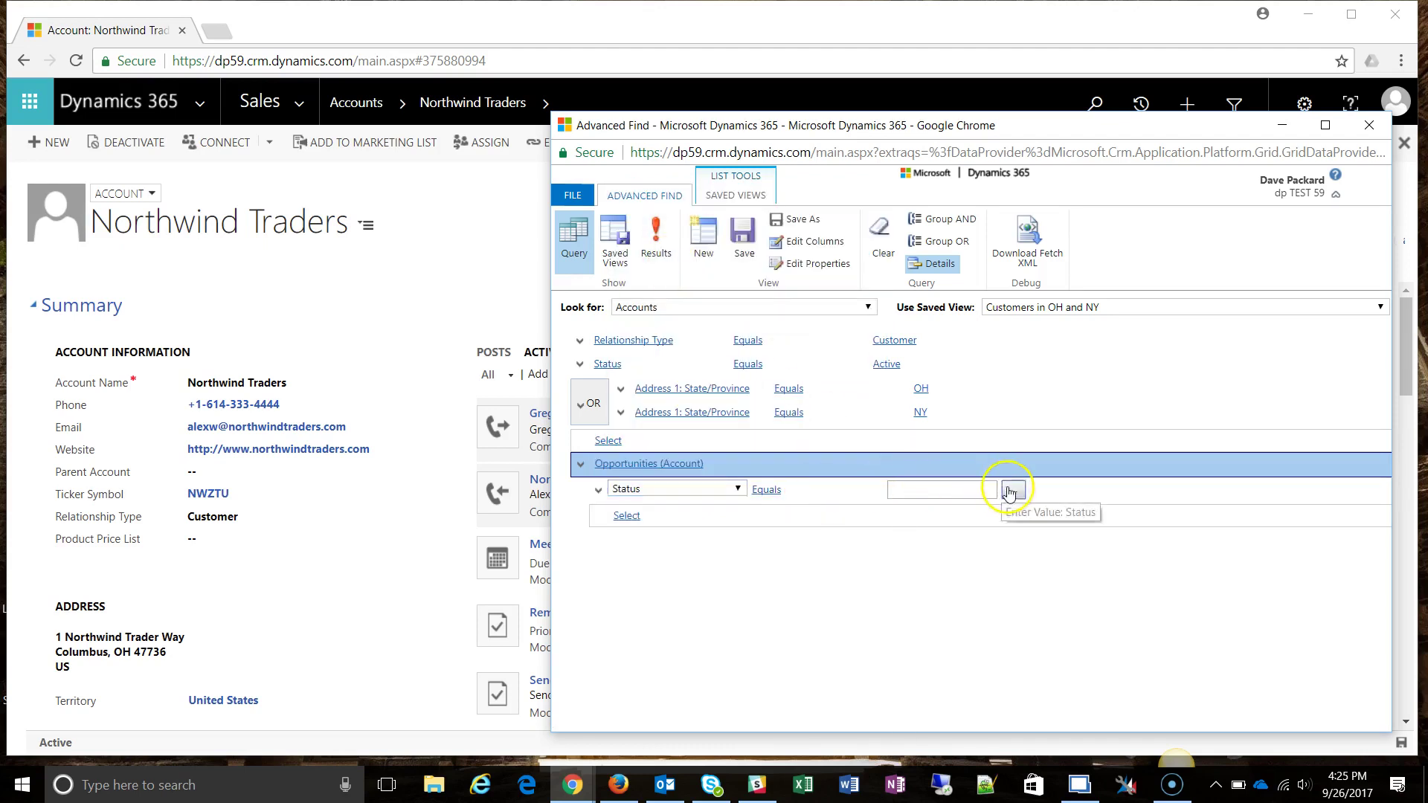
{"action": "left_click", "coordinate": [1004, 493]}
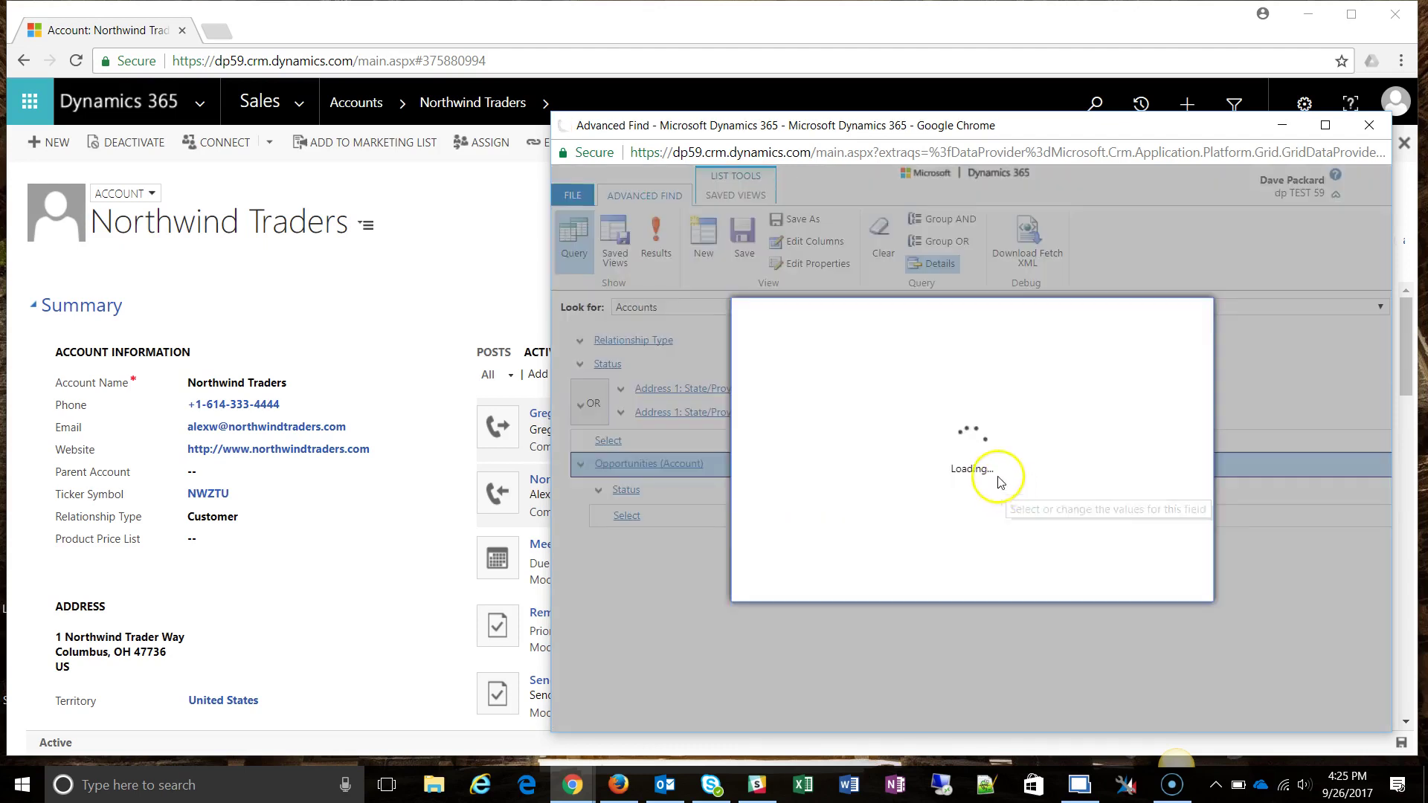
{"action": "left_click", "coordinate": [790, 449]}
{"action": "left_click", "coordinate": [952, 468]}
{"action": "left_click", "coordinate": [1065, 581]}
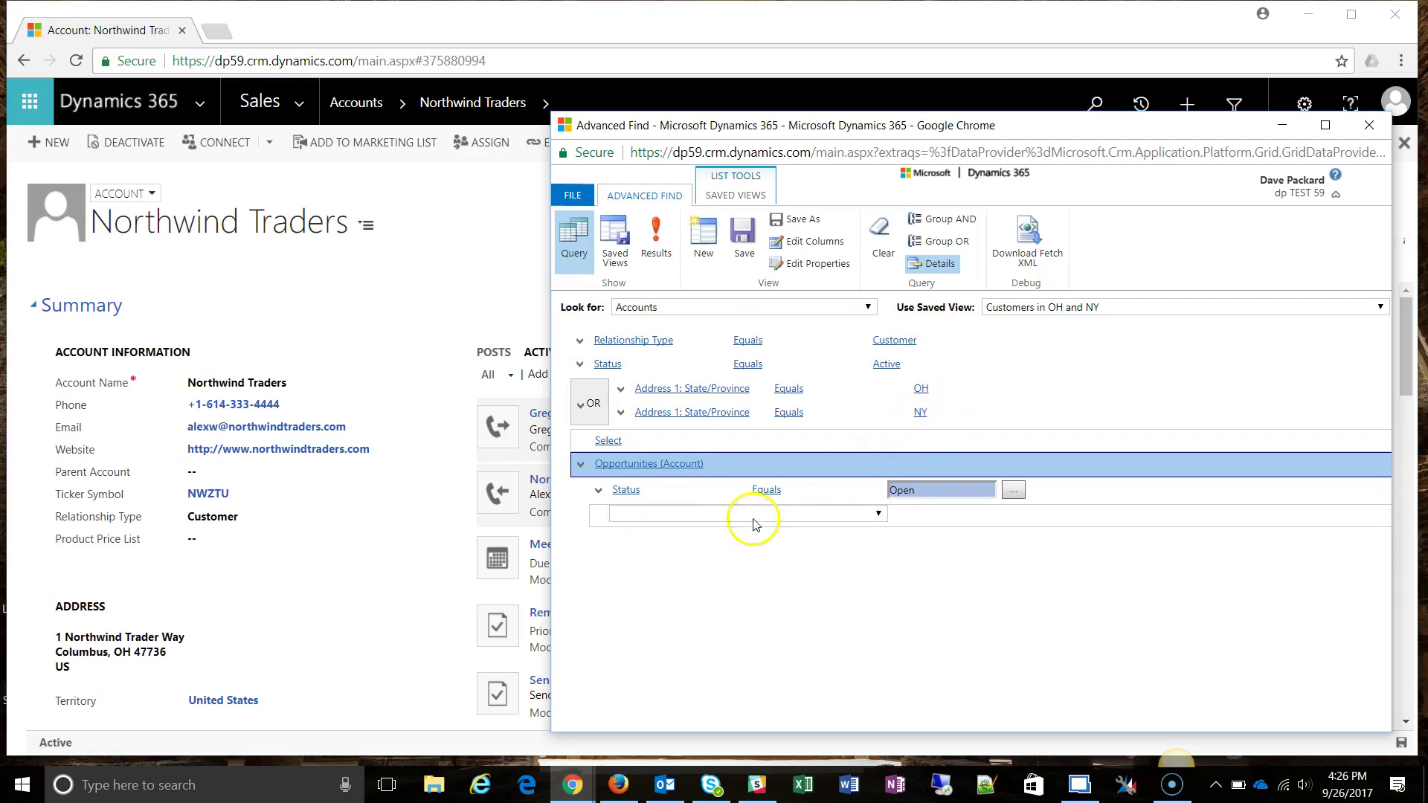
{"action": "left_click", "coordinate": [658, 255]}
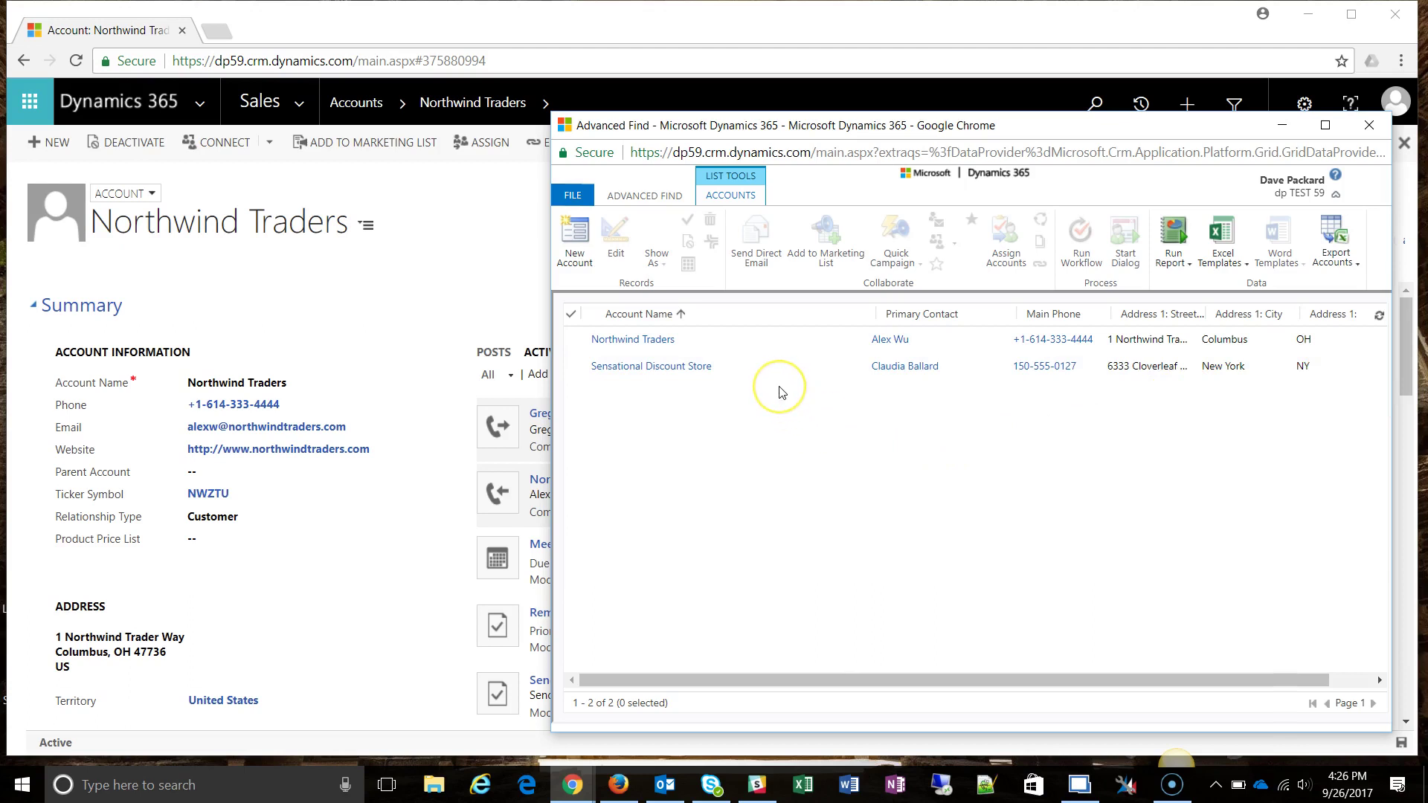
Add an opportunity condition that Est. Revenue is greater than 500,000, and run the query again
{"action": "left_click", "coordinate": [644, 194]}
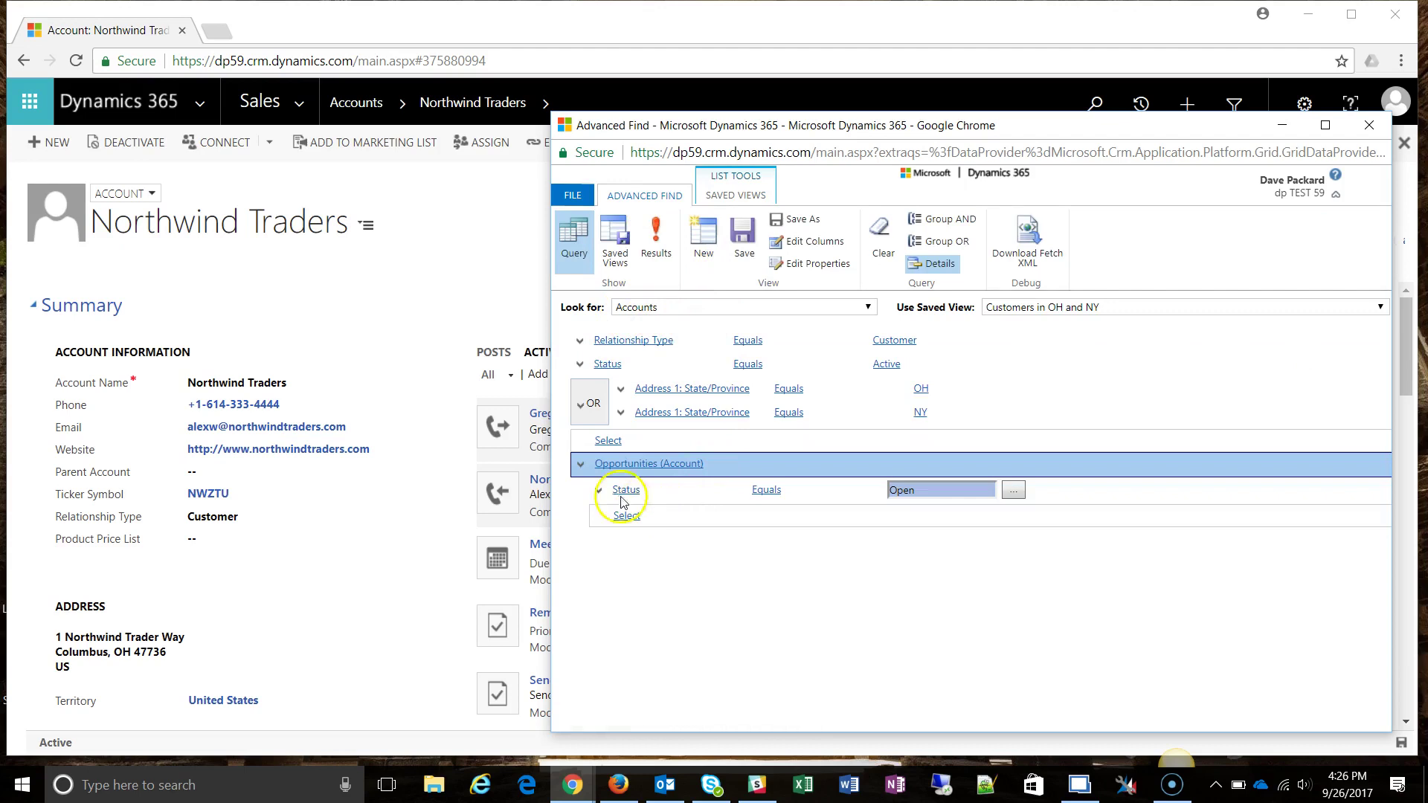
{"action": "left_click", "coordinate": [638, 517]}
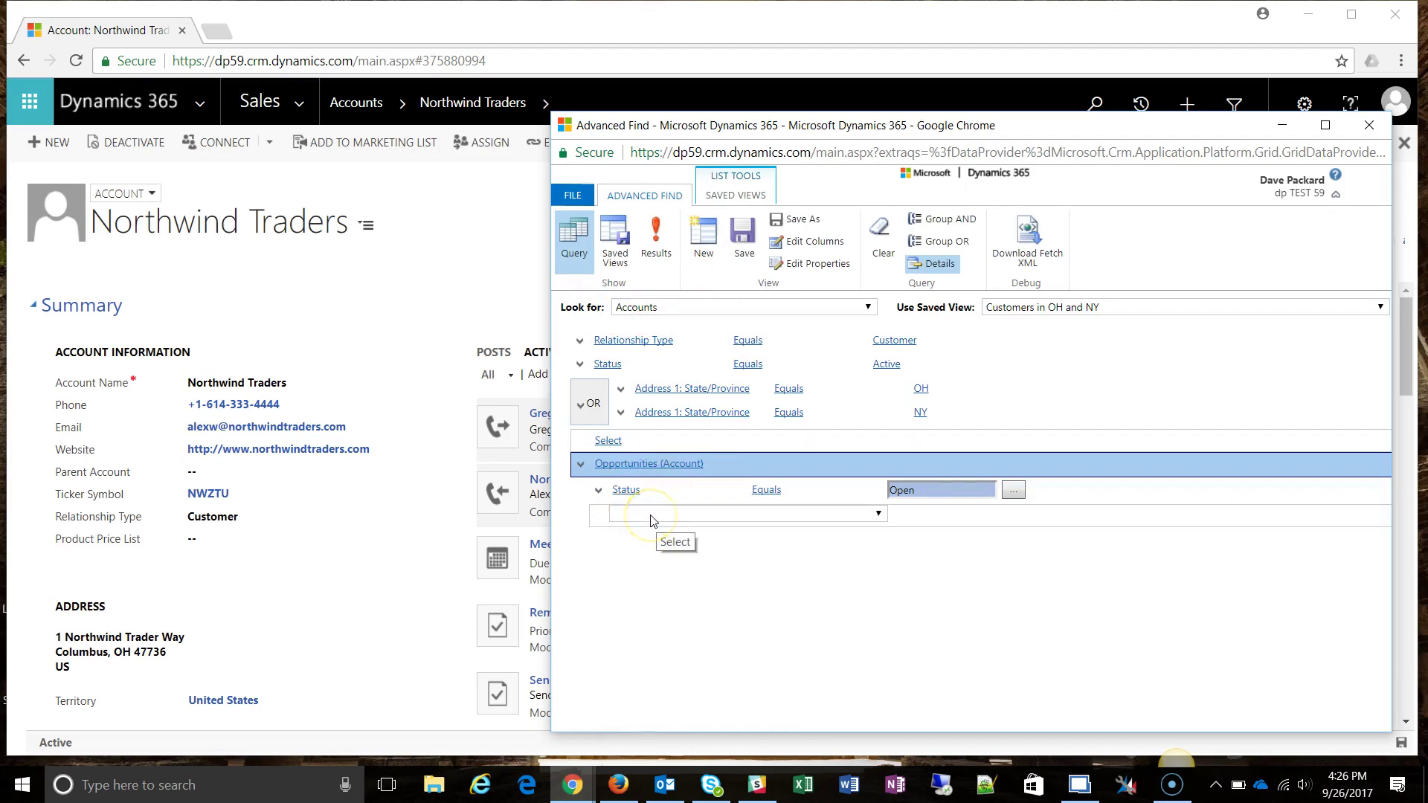
{"action": "left_click", "coordinate": [651, 515]}
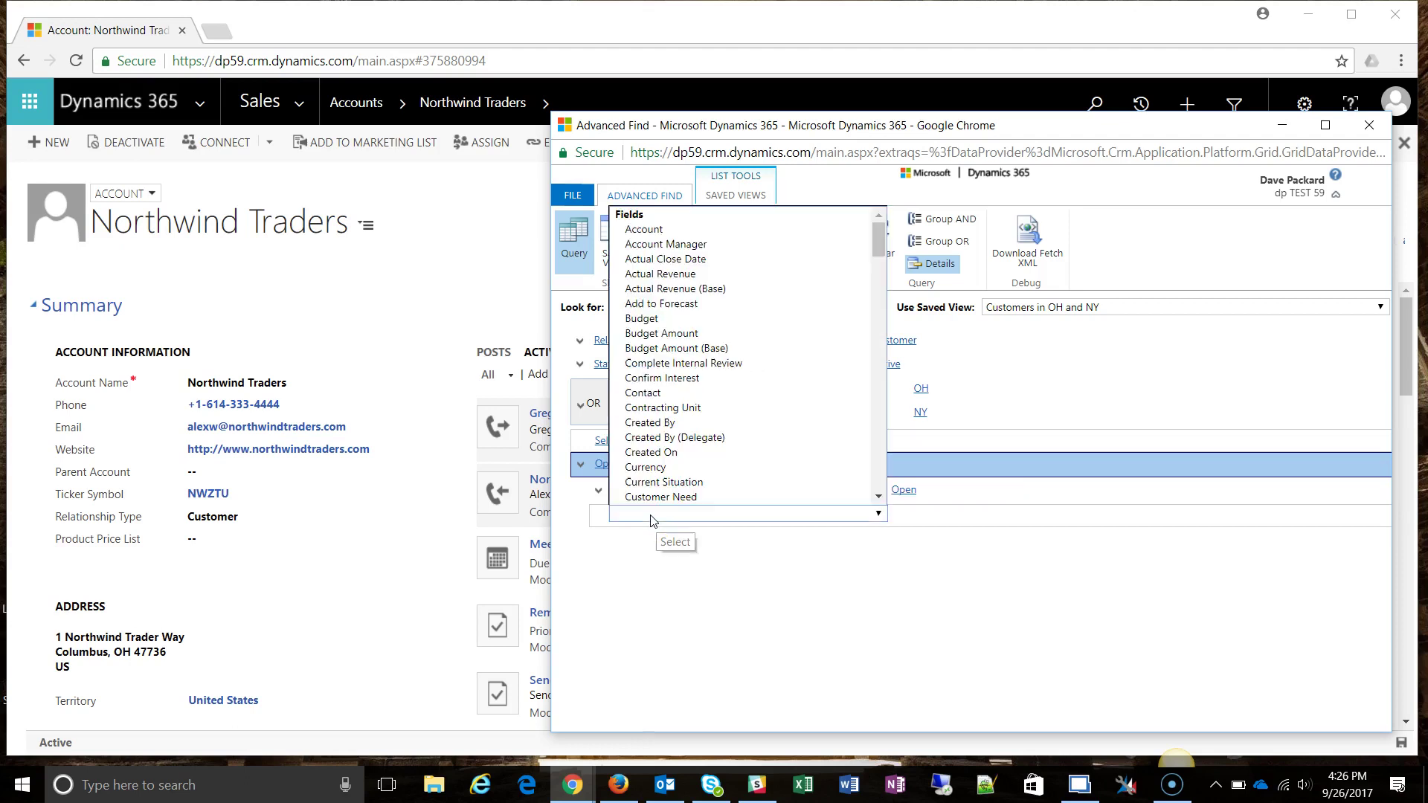
{"action": "scroll", "coordinate": [715, 416], "scroll_direction": "down", "scroll_amount": 4}
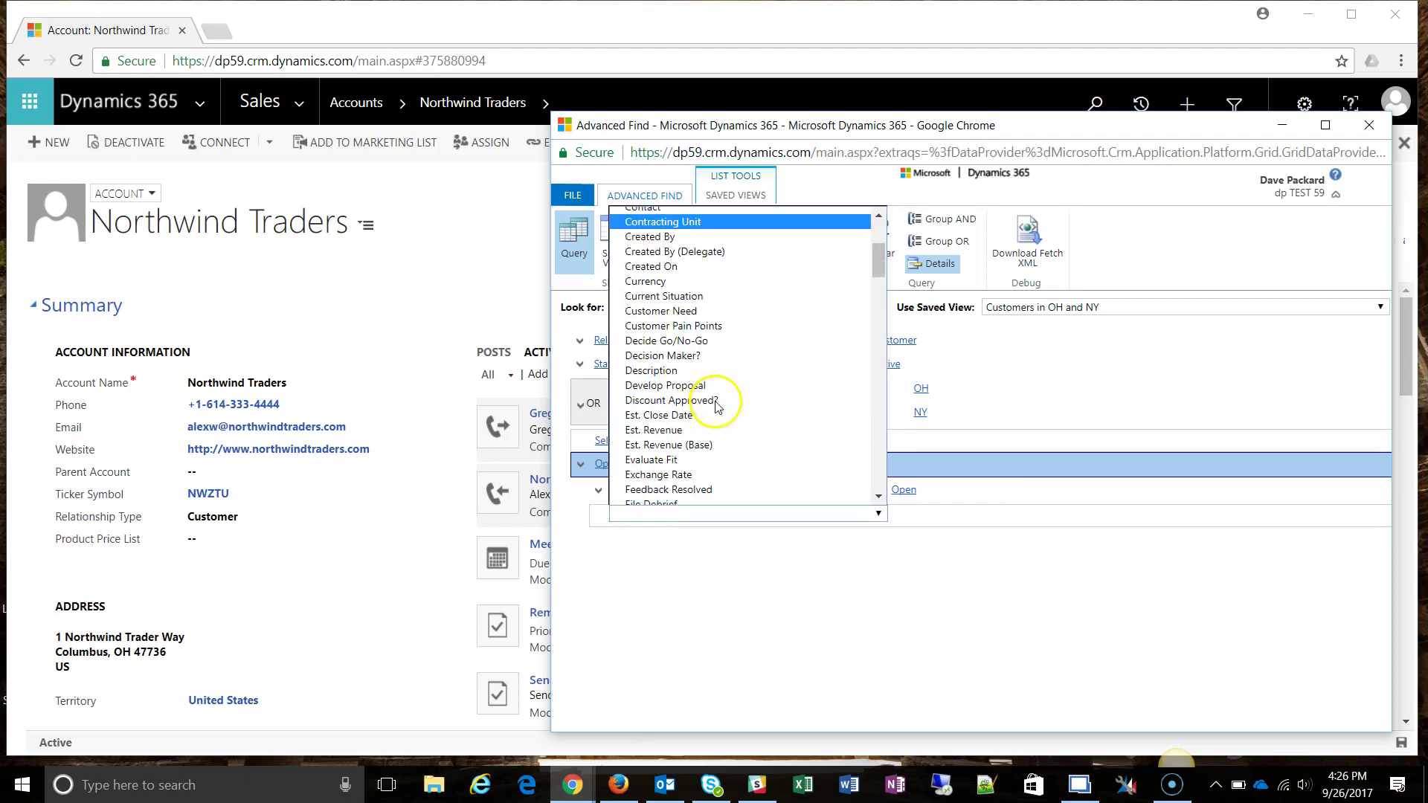
{"action": "left_click", "coordinate": [702, 434]}
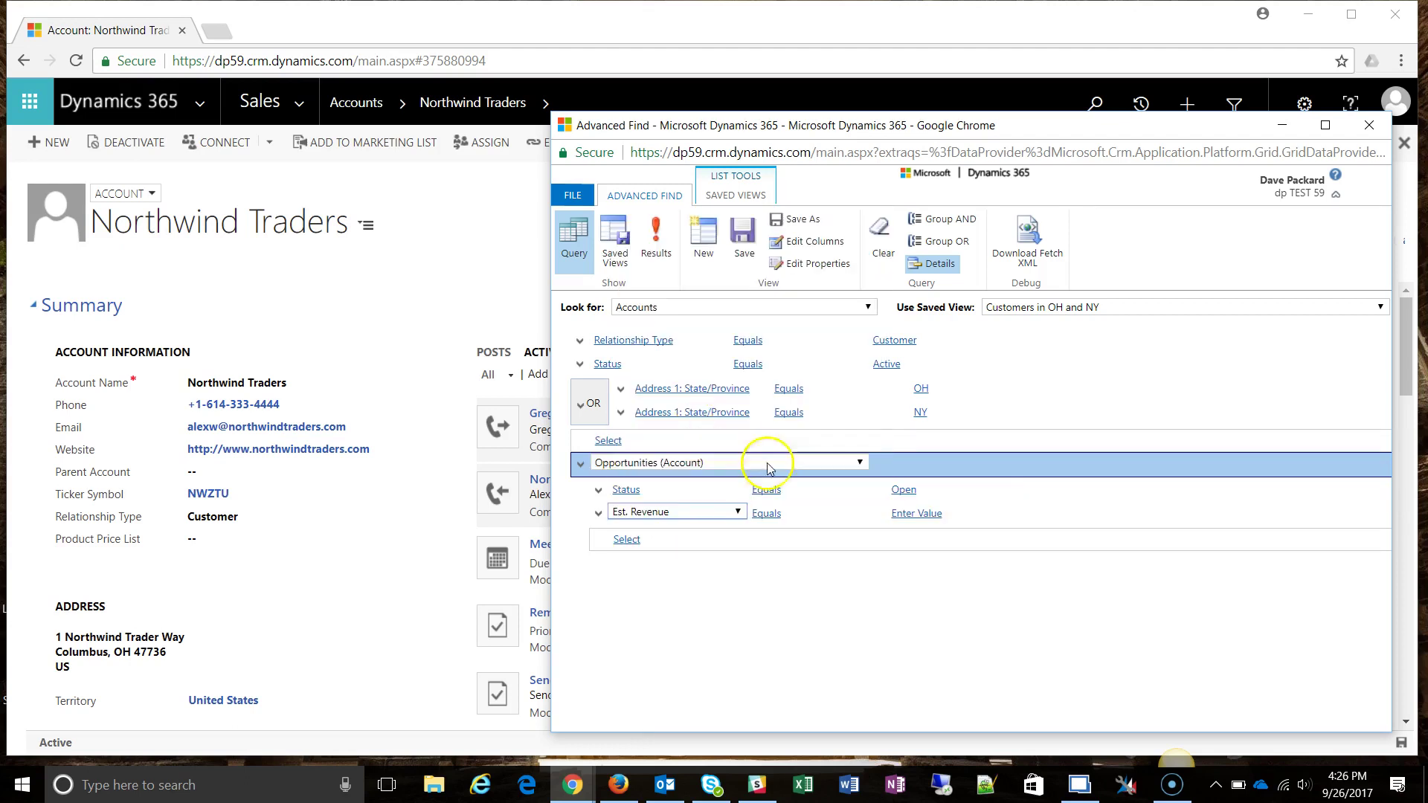
{"action": "left_click", "coordinate": [814, 511]}
{"action": "left_click", "coordinate": [832, 562]}
{"action": "left_click", "coordinate": [916, 513]}
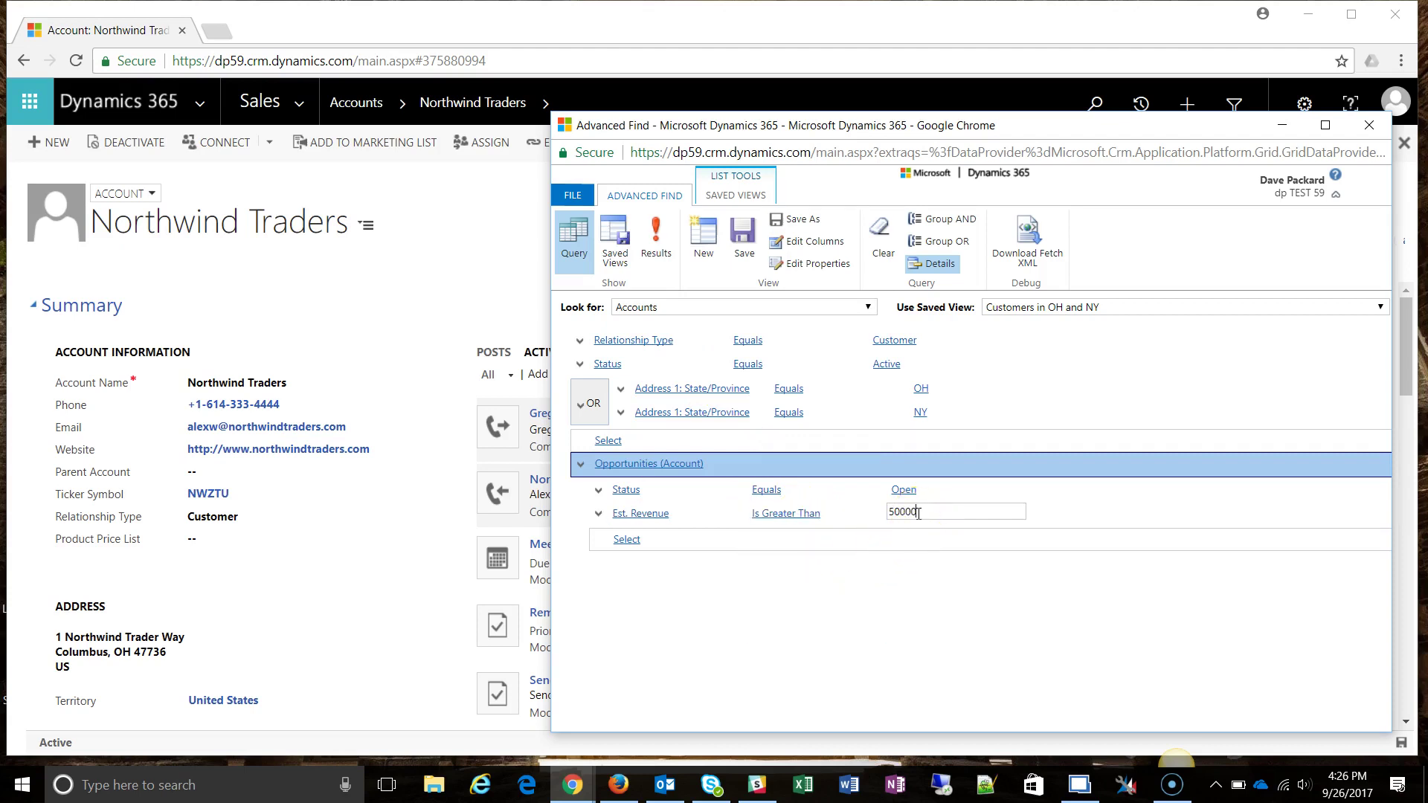
{"action": "left_click", "coordinate": [836, 622]}
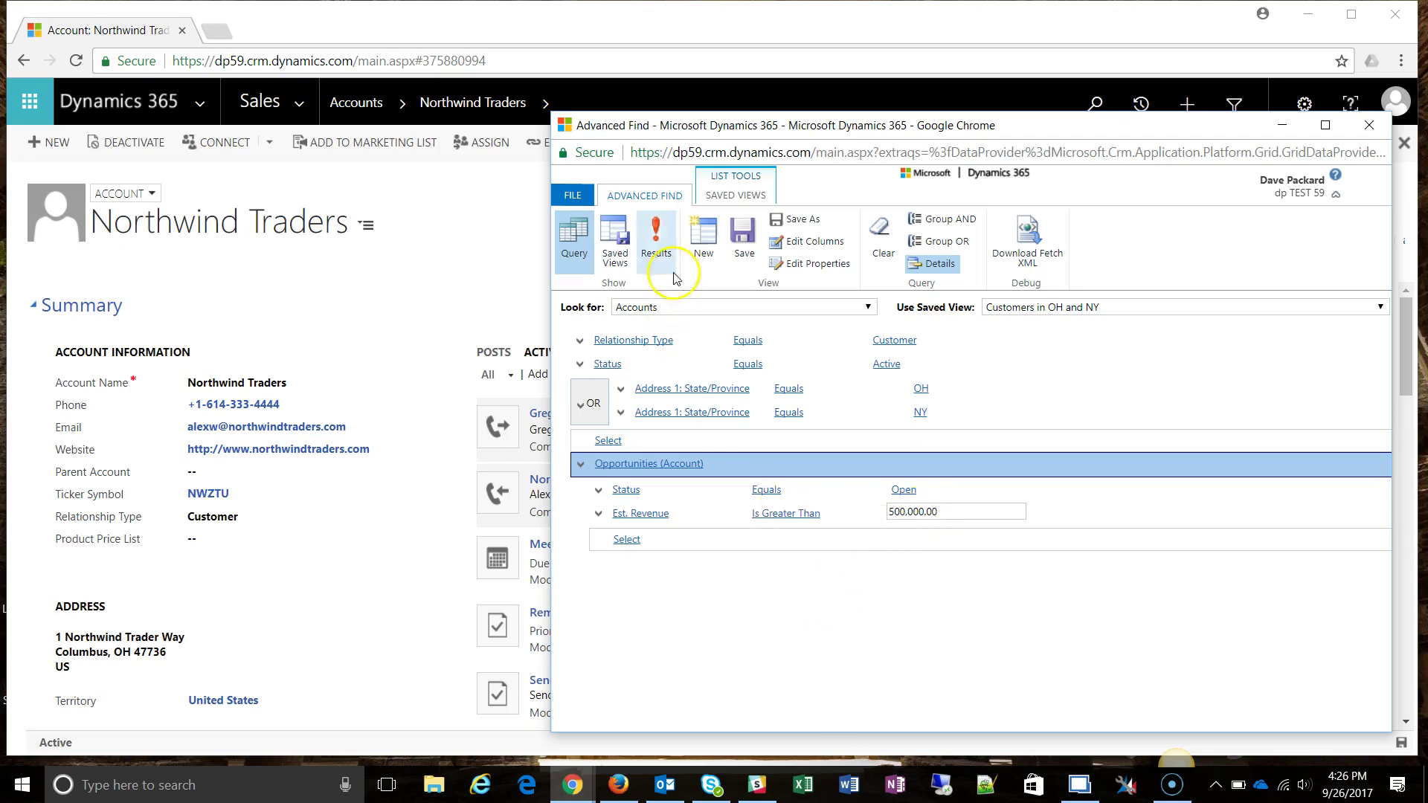
{"action": "left_click", "coordinate": [656, 240]}
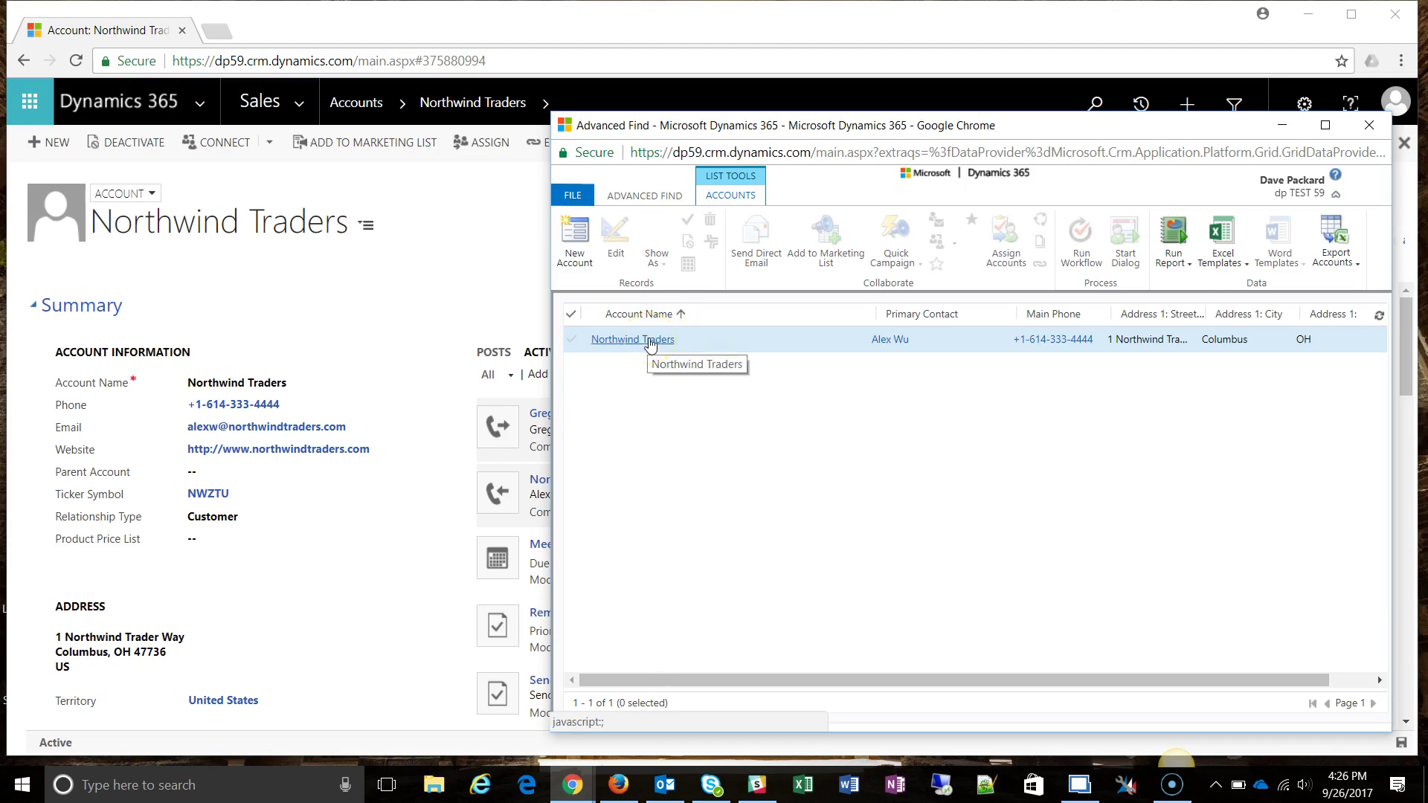
Check the Est. Revenue values in the Recent Opportunities list of the Northwind Traders account
{"action": "left_click", "coordinate": [449, 259]}
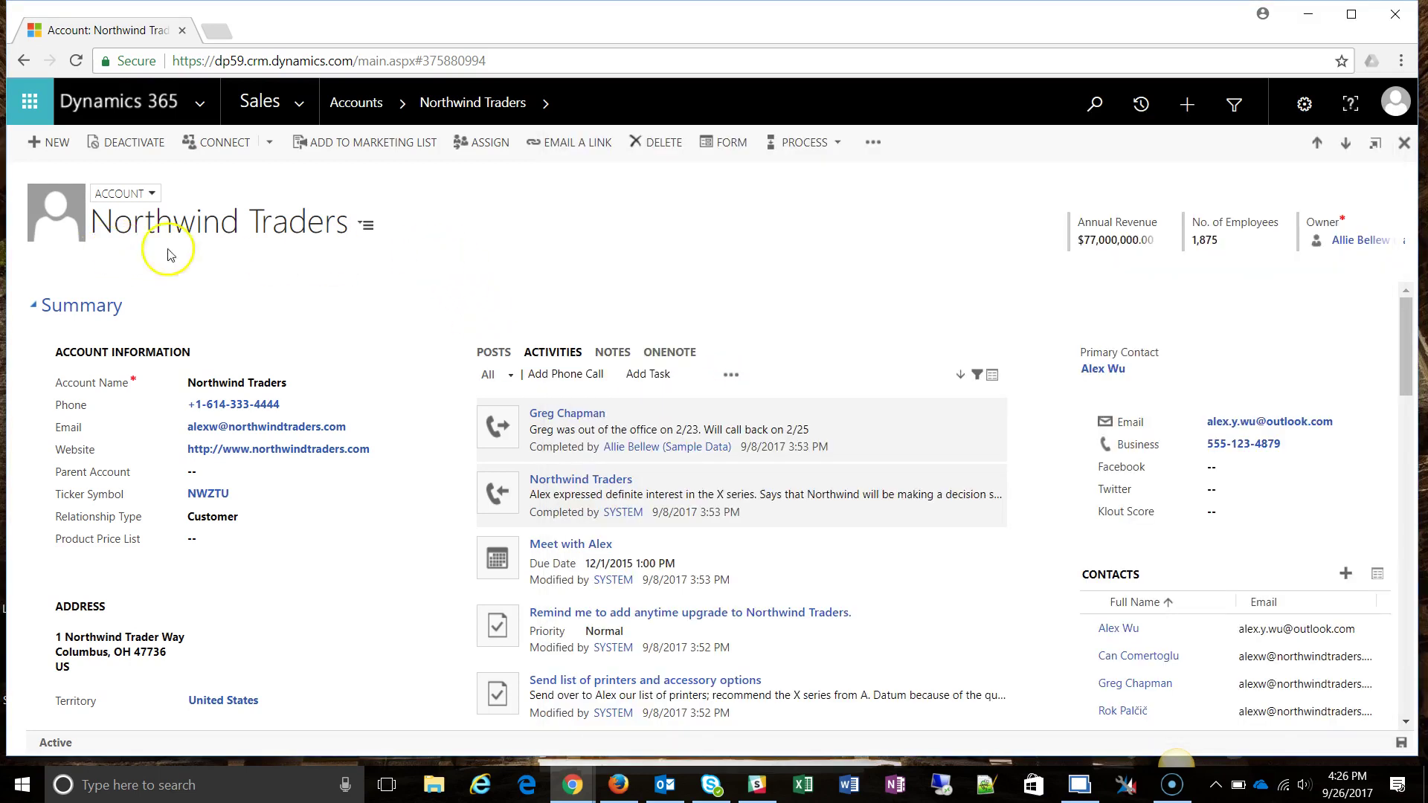
{"action": "scroll", "coordinate": [416, 289], "scroll_direction": "down", "scroll_amount": 4}
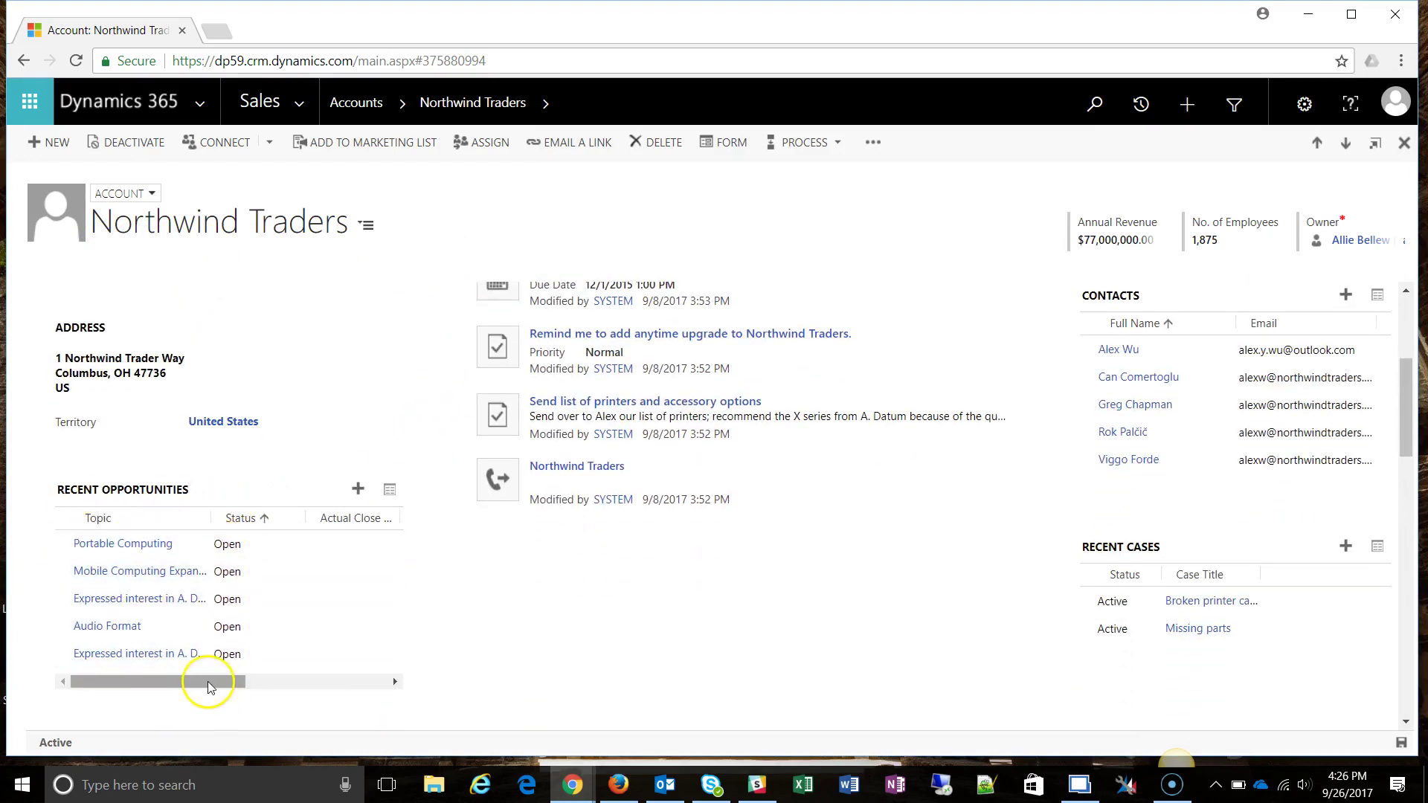
{"action": "left_click_drag", "start_coordinate": [224, 692], "coordinate": [372, 693]}
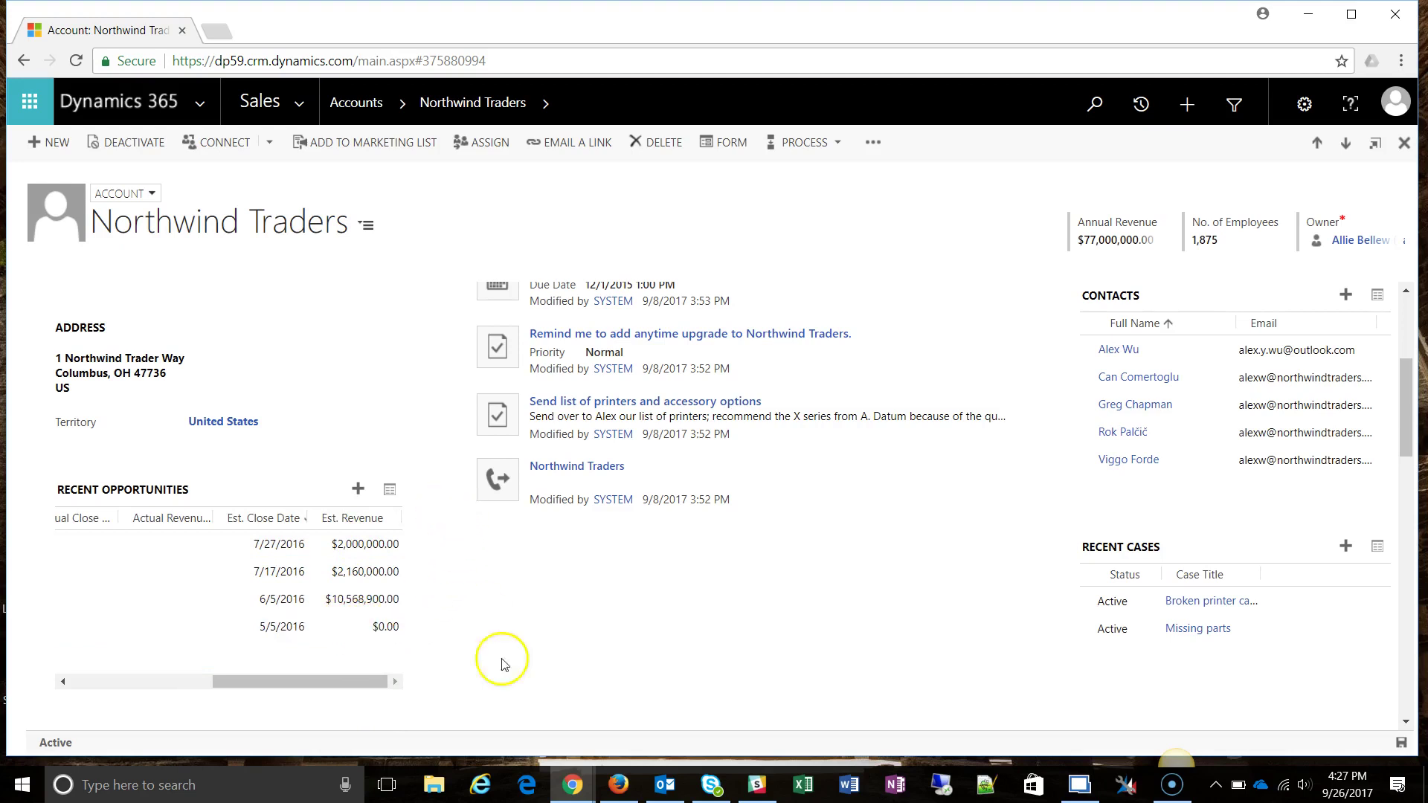
Return to the Advanced Find window, review the query's opportunity criteria and rerun the query
{"action": "mouse_move", "coordinate": [572, 784]}
{"action": "left_click", "coordinate": [773, 725]}
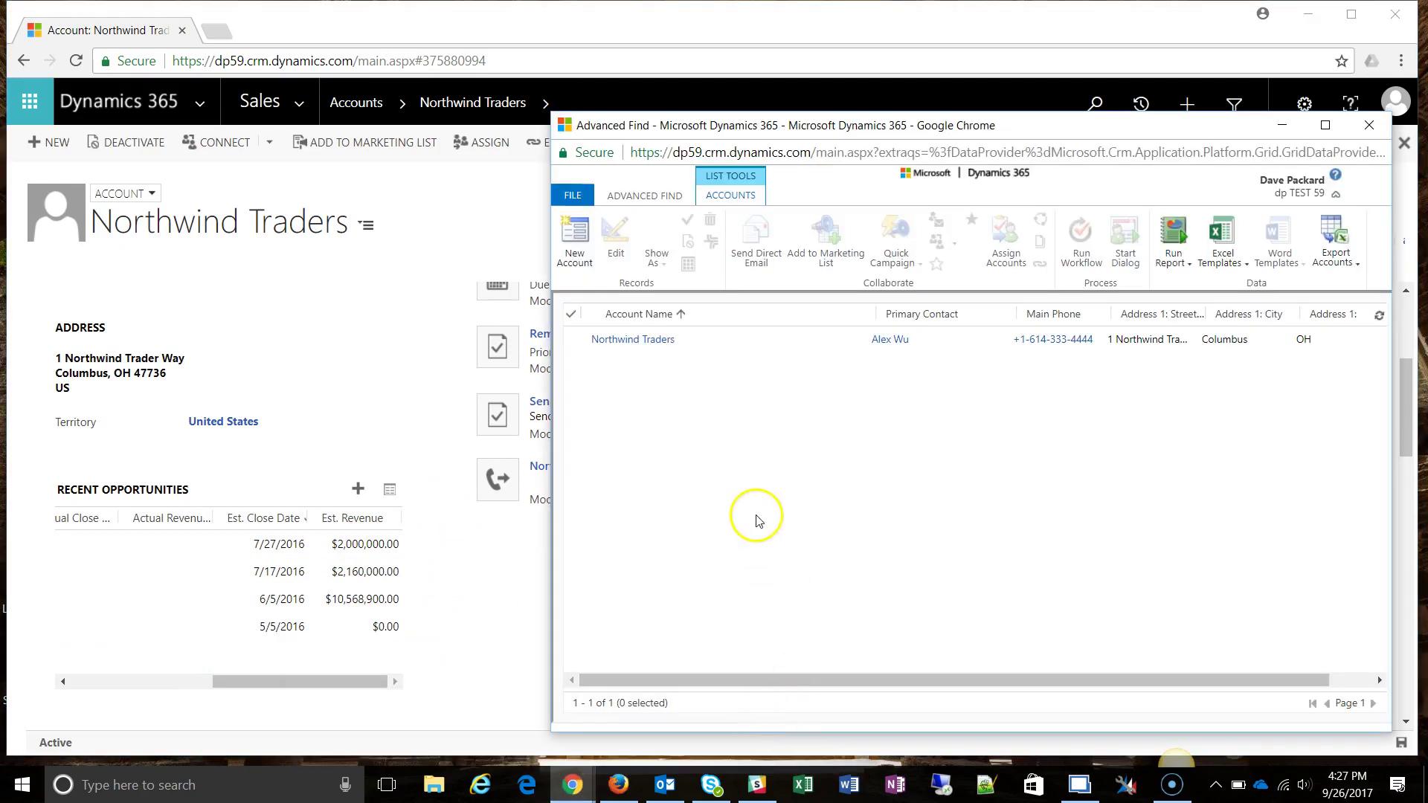
{"action": "left_click", "coordinate": [647, 193]}
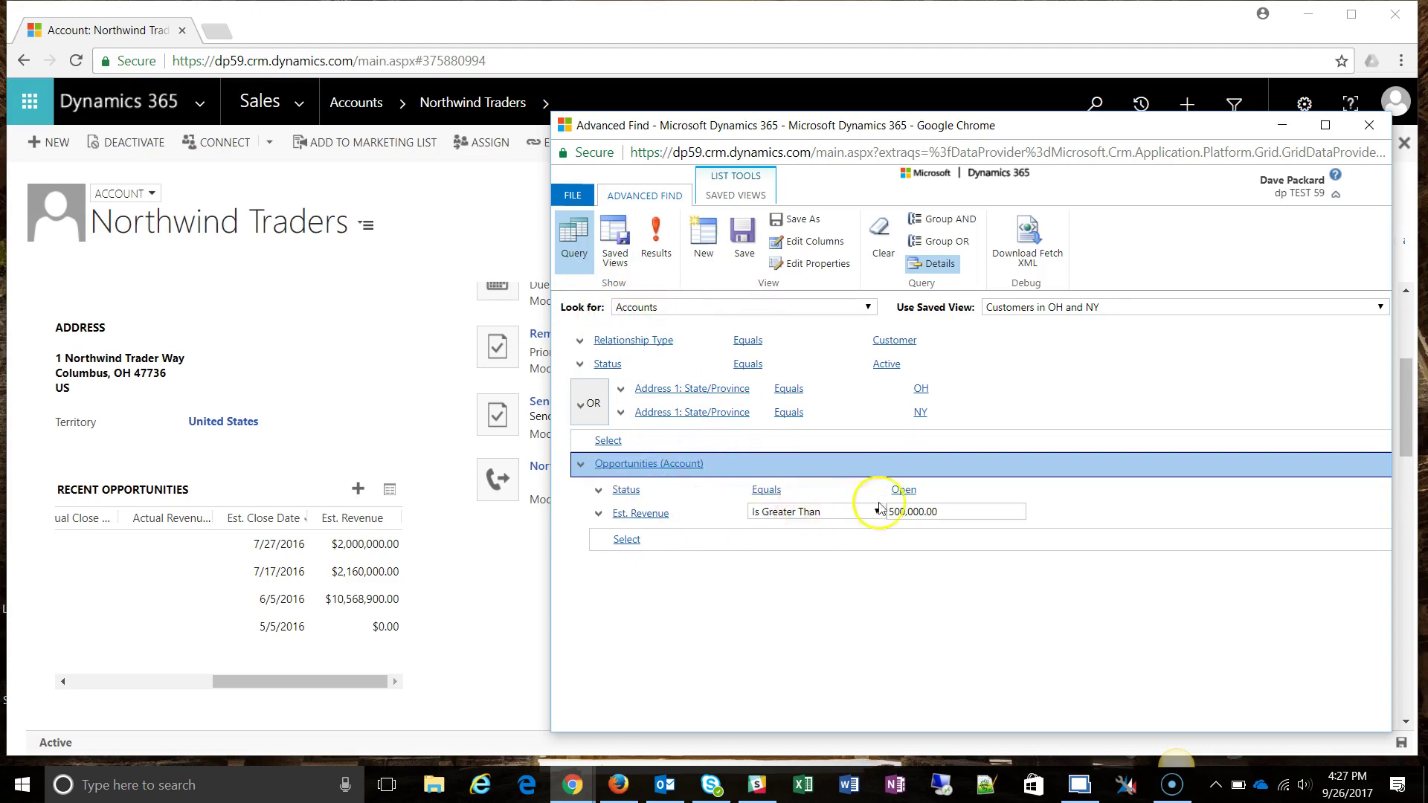
{"action": "left_click", "coordinate": [653, 238]}
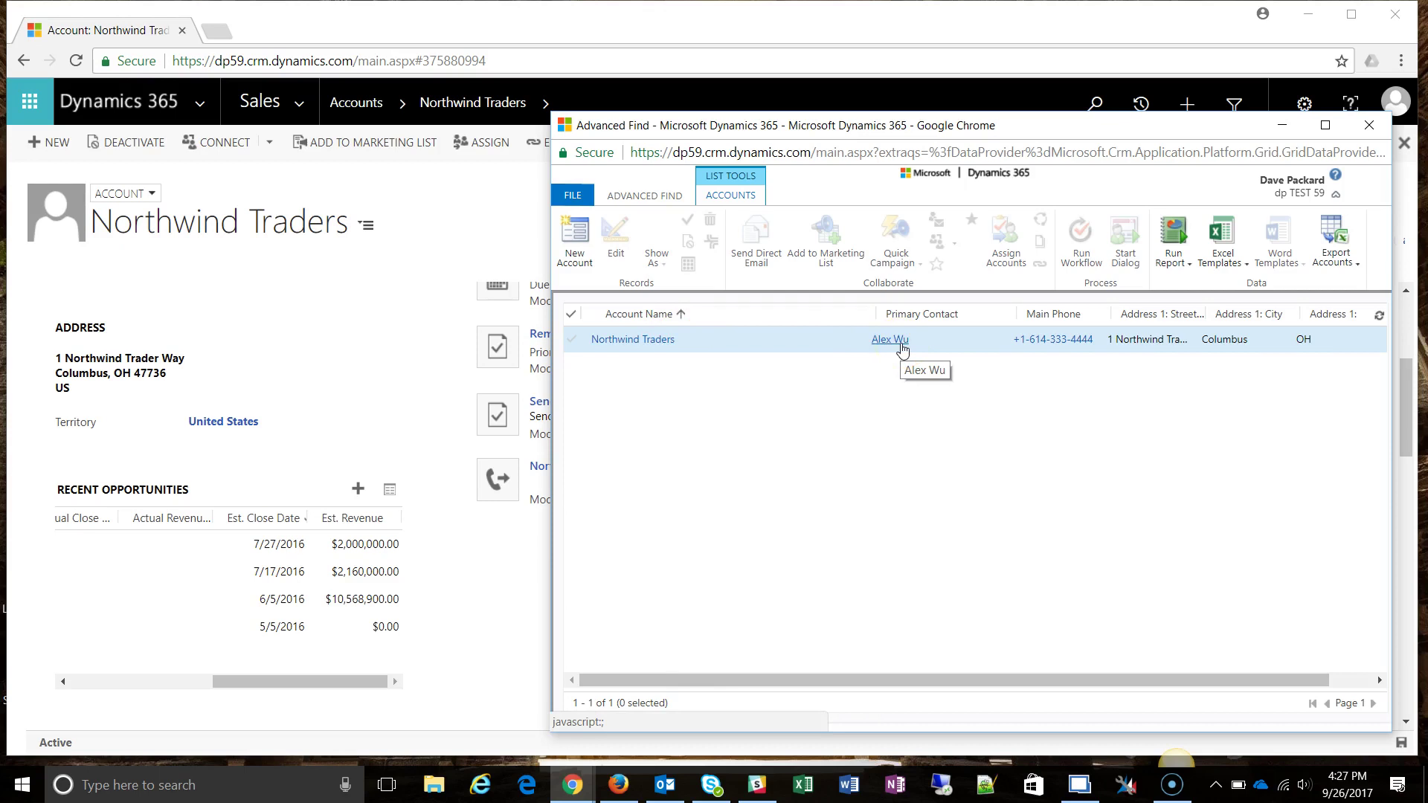
Return to the query definition and switch the search to Opportunities, discarding the modified account query
{"action": "left_click", "coordinate": [647, 194]}
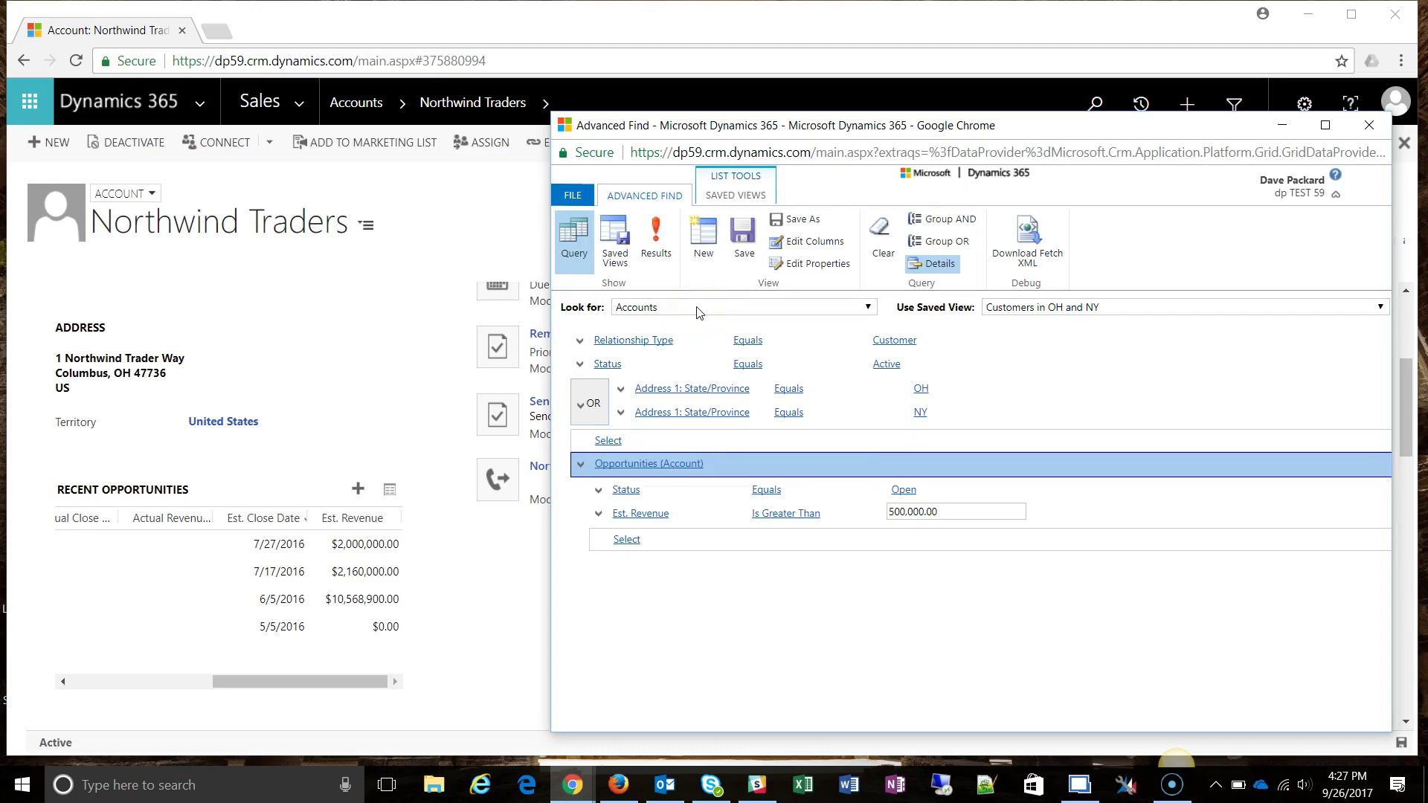
{"action": "left_click", "coordinate": [699, 308]}
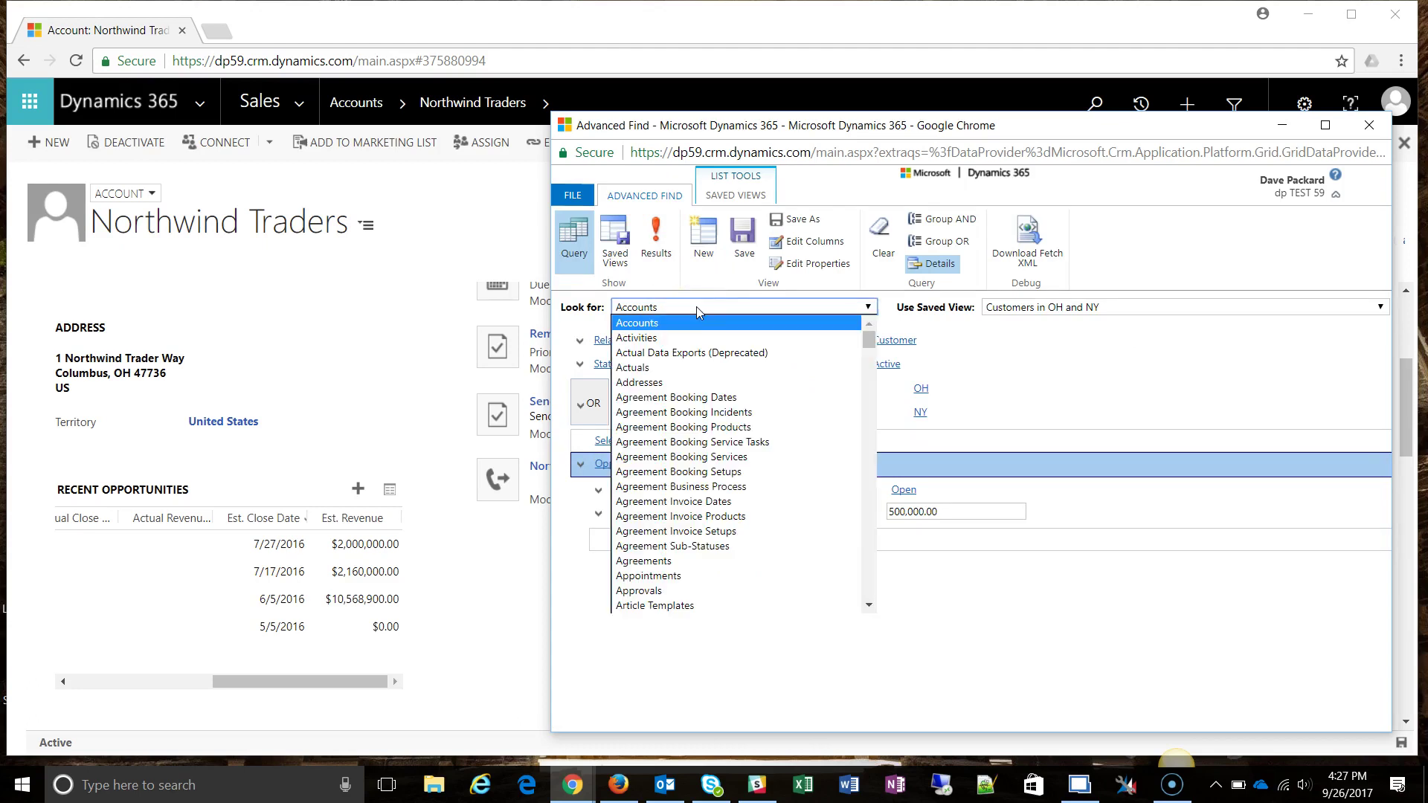
{"action": "type", "text": "opp"}
{"action": "key", "text": "Return"}
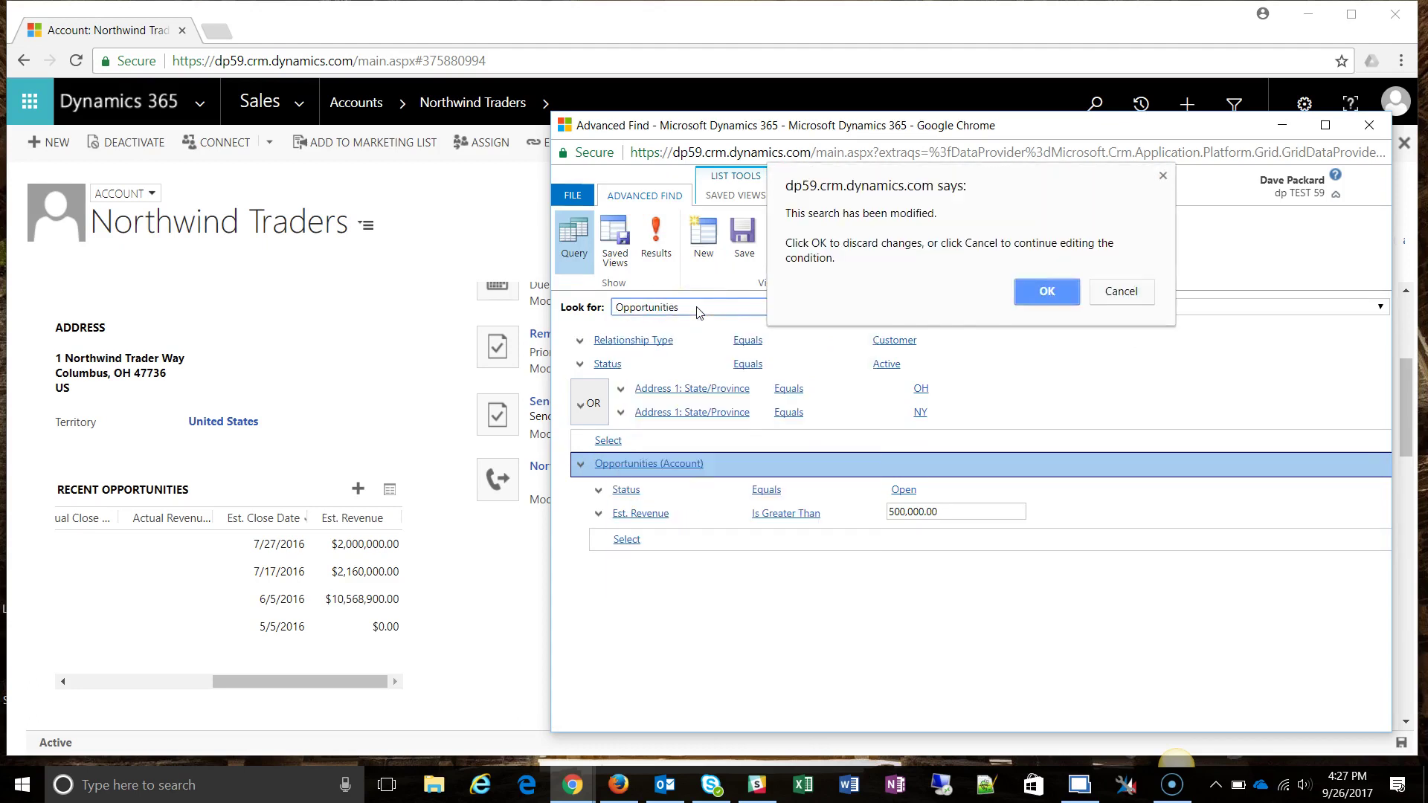
{"action": "left_click", "coordinate": [1029, 294]}
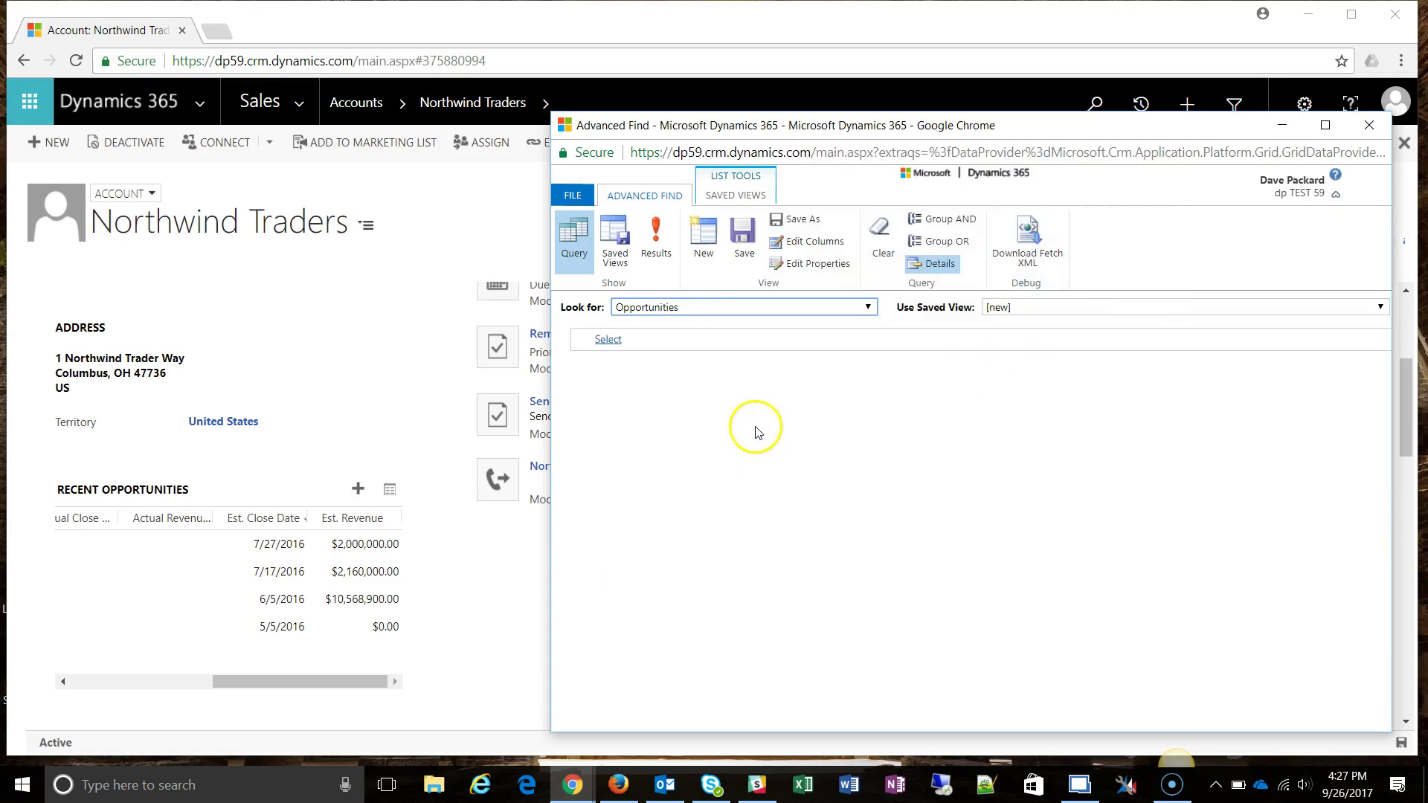
Add a condition to the opportunity query that Status equals Open
{"action": "left_click", "coordinate": [610, 340]}
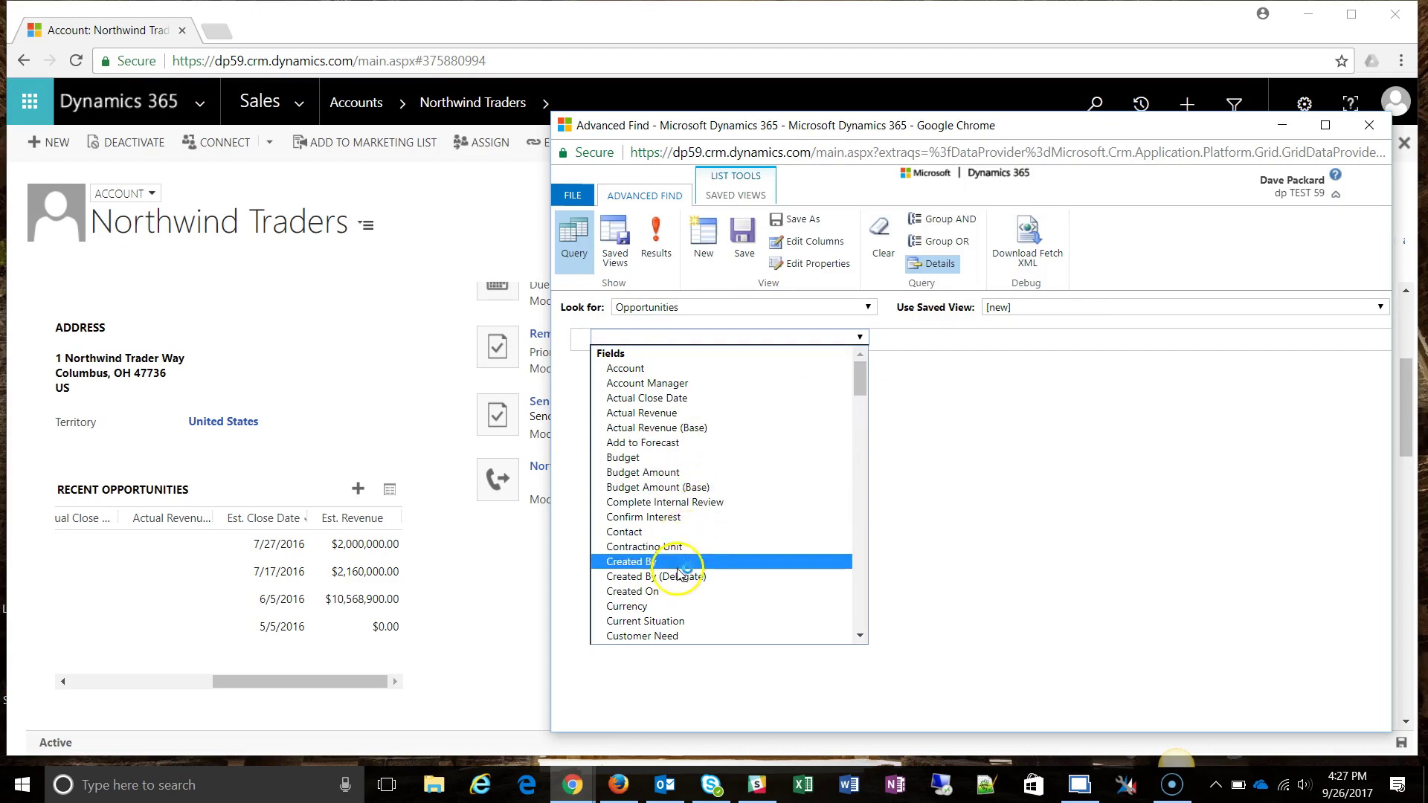
{"action": "scroll", "coordinate": [691, 550], "scroll_direction": "down", "scroll_amount": 8}
{"action": "scroll", "coordinate": [720, 570], "scroll_direction": "down", "scroll_amount": 10}
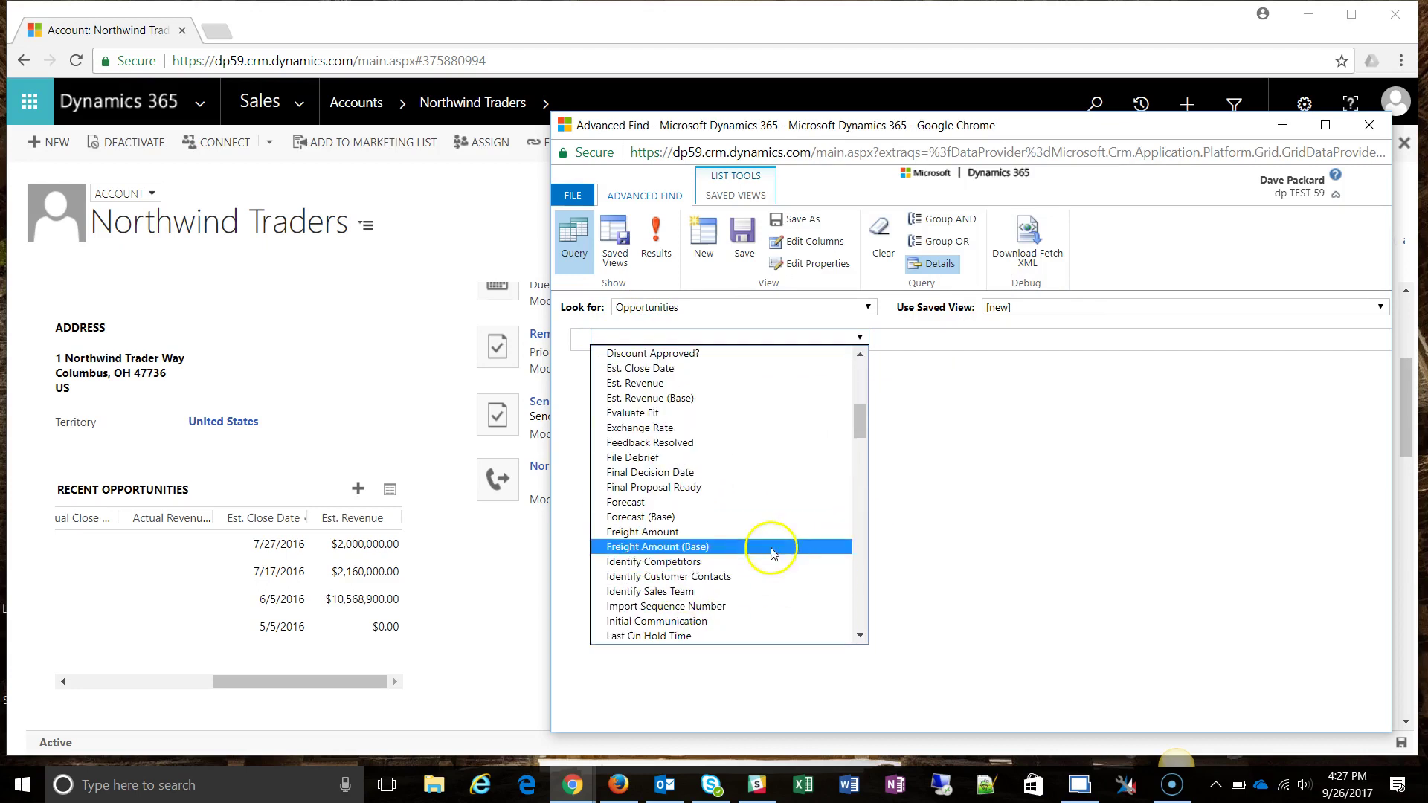
{"action": "scroll", "coordinate": [699, 531], "scroll_direction": "down", "scroll_amount": 6}
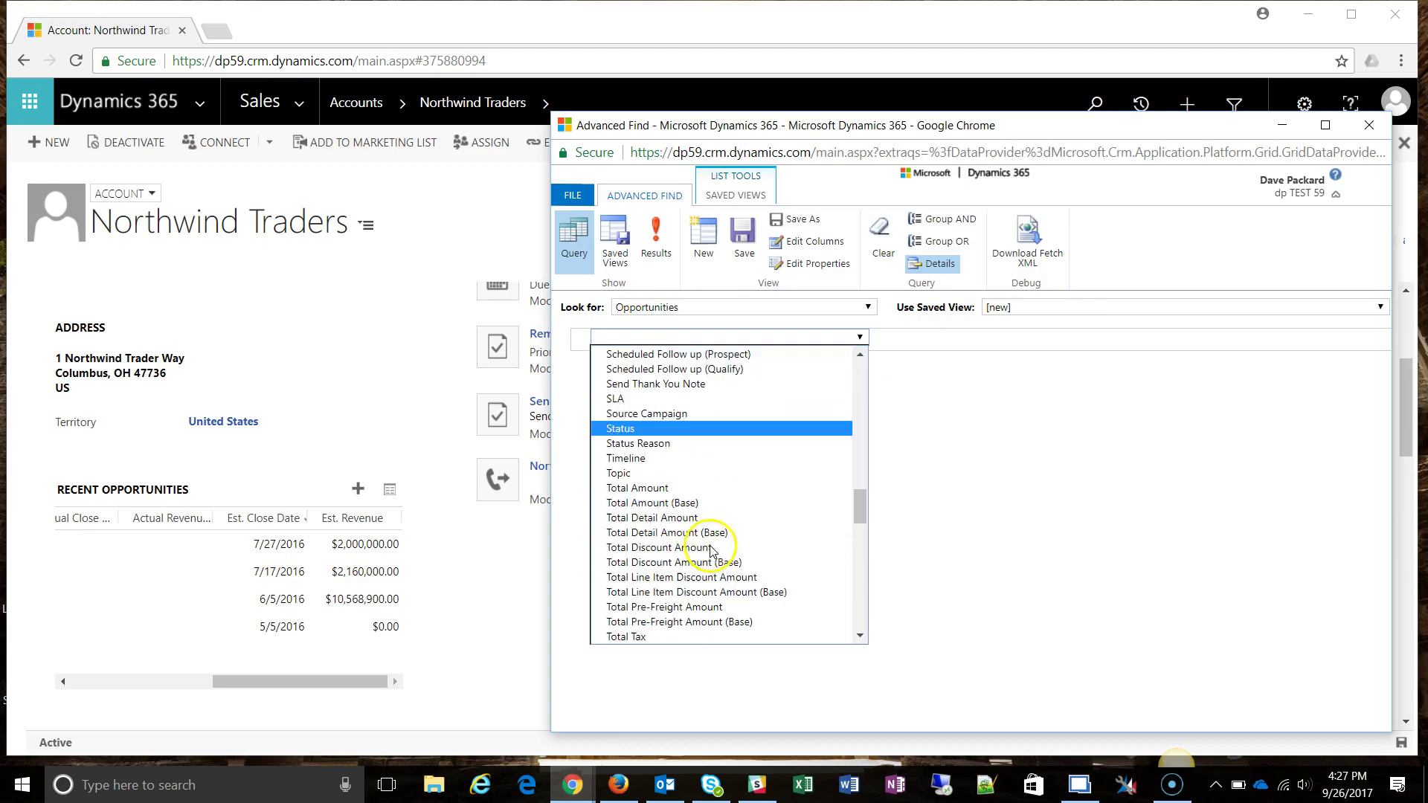
{"action": "left_click", "coordinate": [654, 427]}
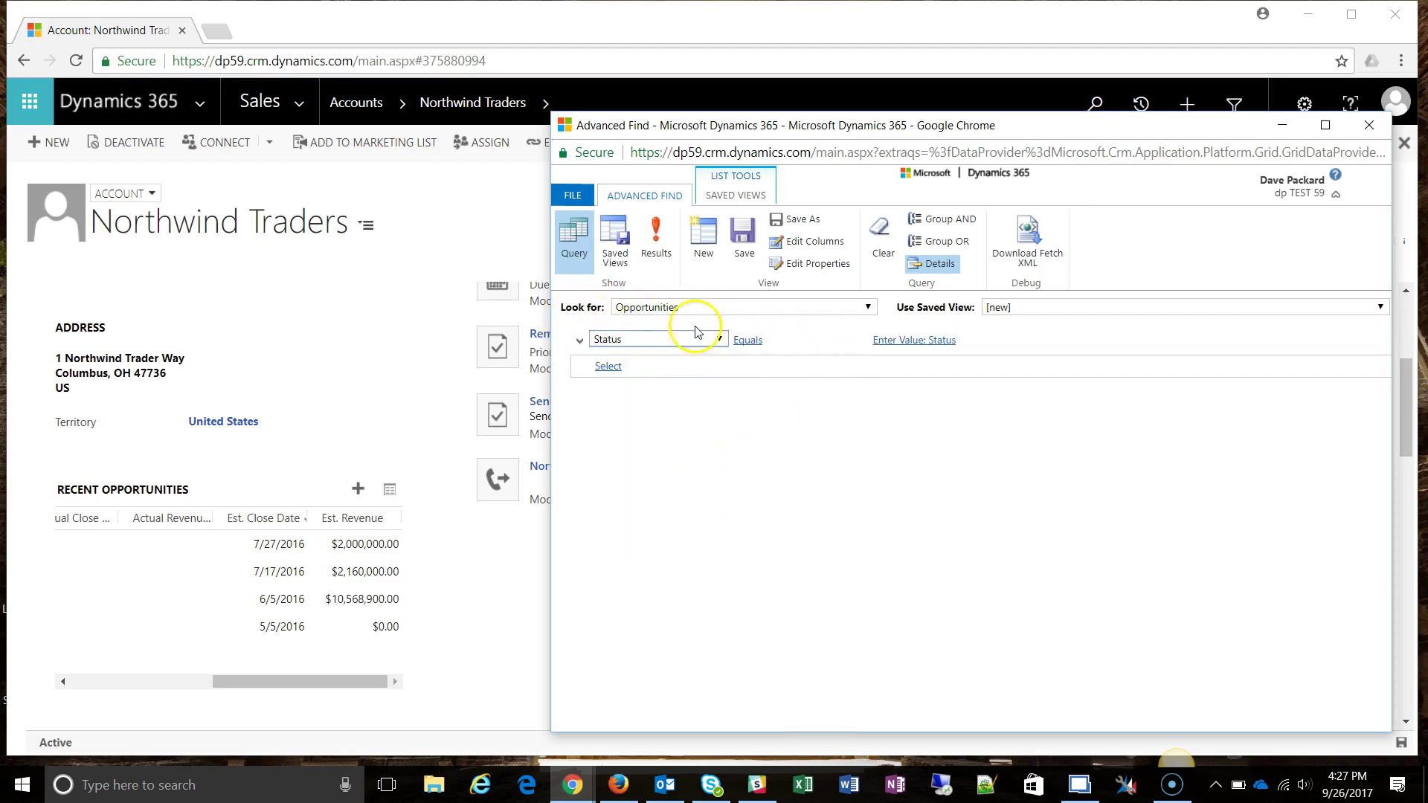
{"action": "left_click", "coordinate": [923, 342]}
{"action": "left_click", "coordinate": [996, 341]}
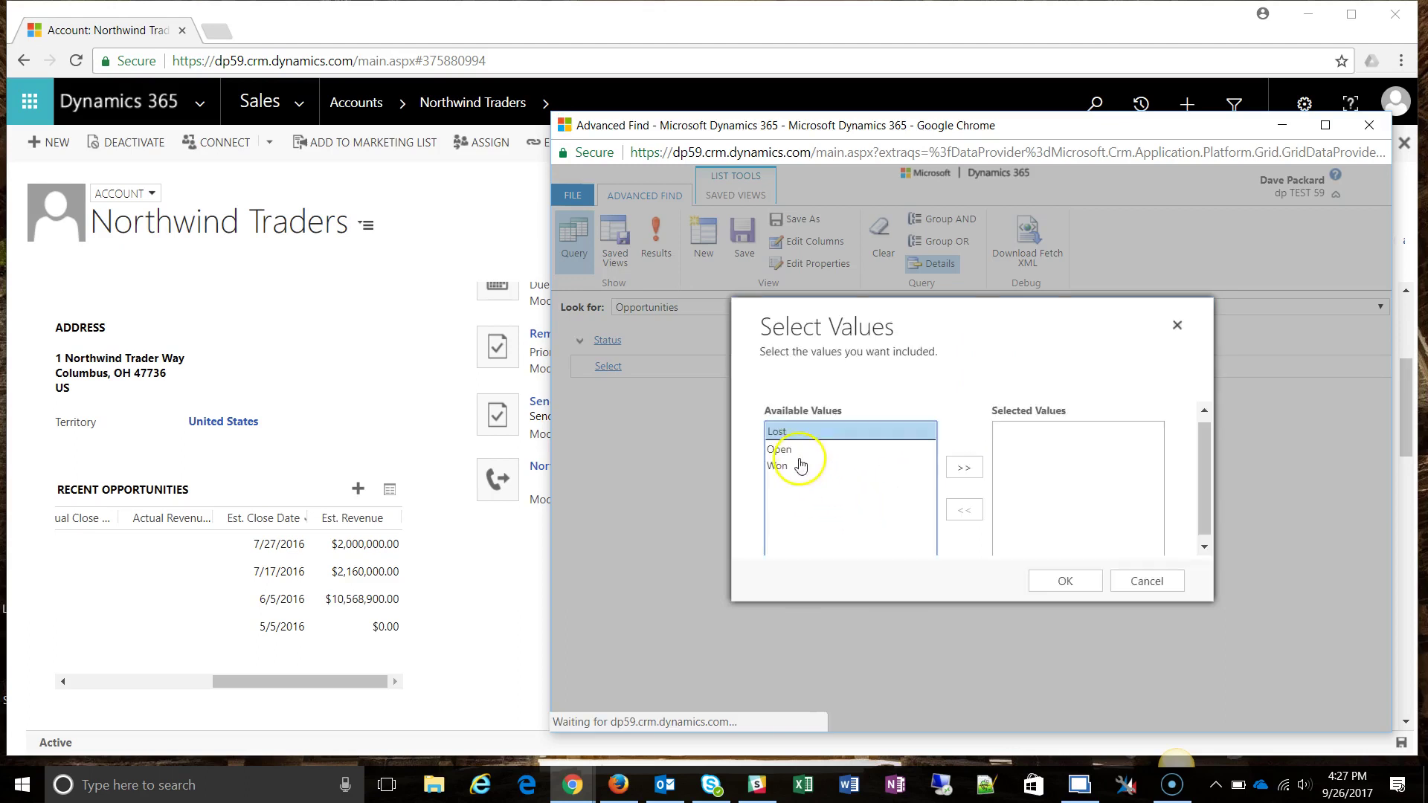
{"action": "left_click", "coordinate": [818, 447]}
{"action": "left_click", "coordinate": [960, 468]}
{"action": "left_click", "coordinate": [1071, 582]}
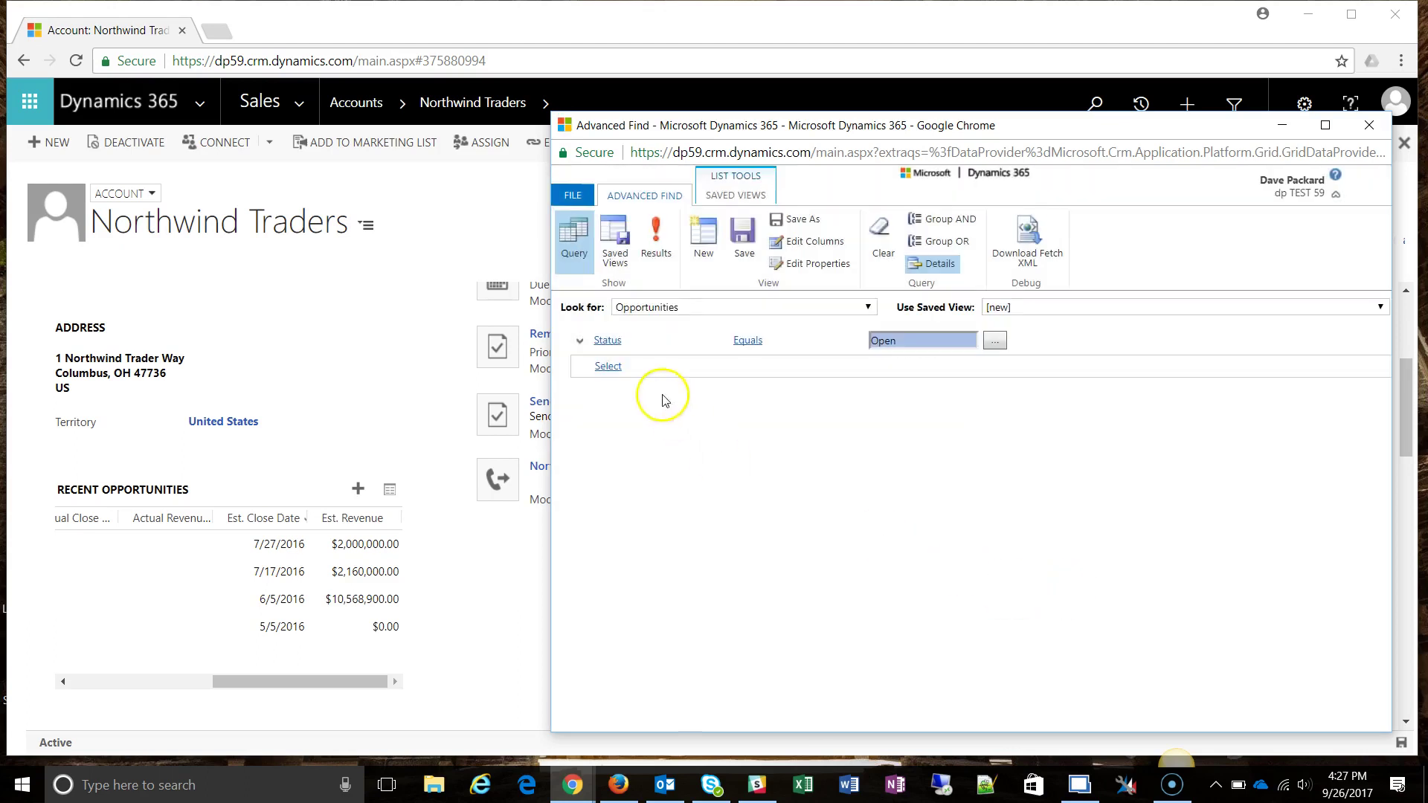
Add a condition that Est. Revenue is greater than 500,000, then run the query and look through the opportunities found
{"action": "left_click", "coordinate": [639, 363]}
{"action": "scroll", "coordinate": [632, 506], "scroll_direction": "down", "scroll_amount": 4}
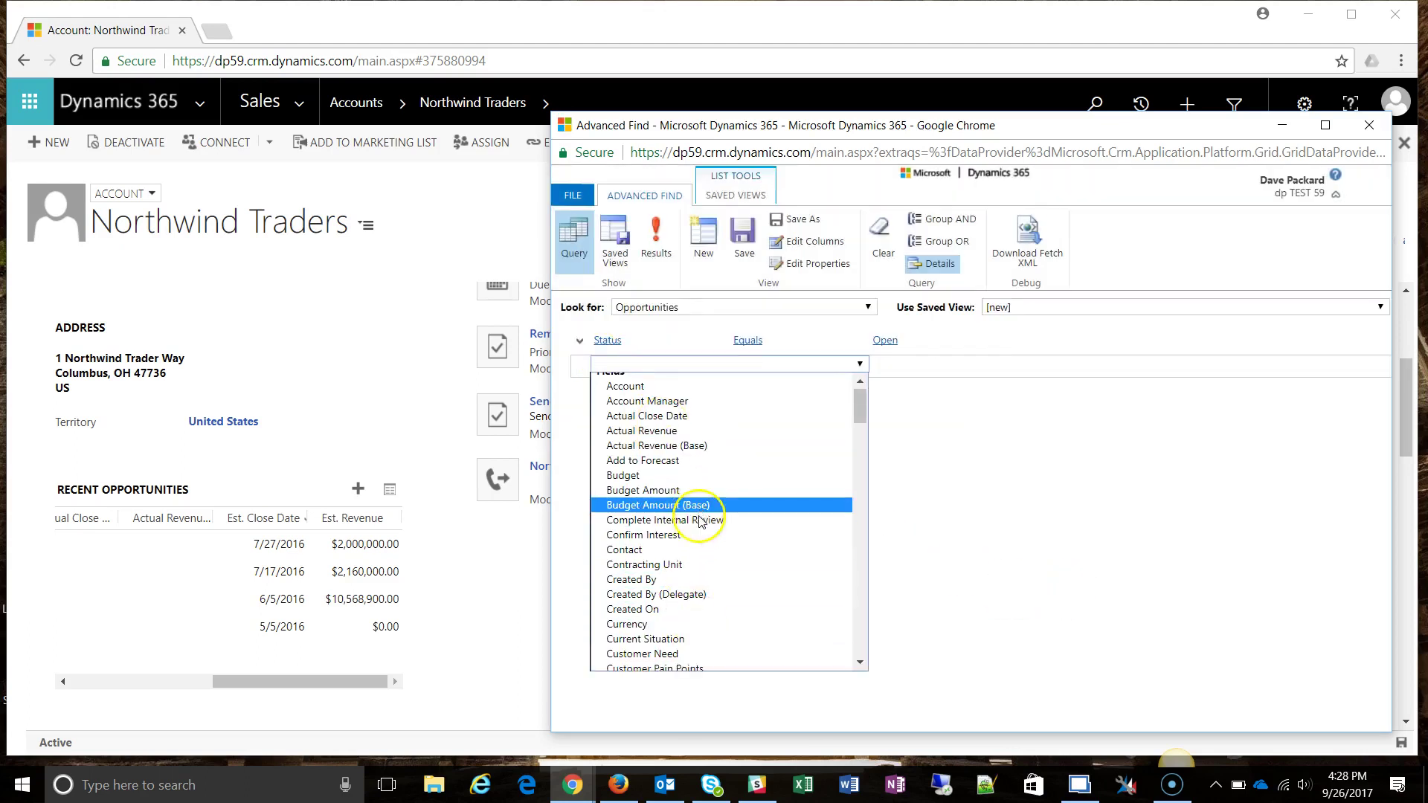
{"action": "left_click", "coordinate": [697, 595]}
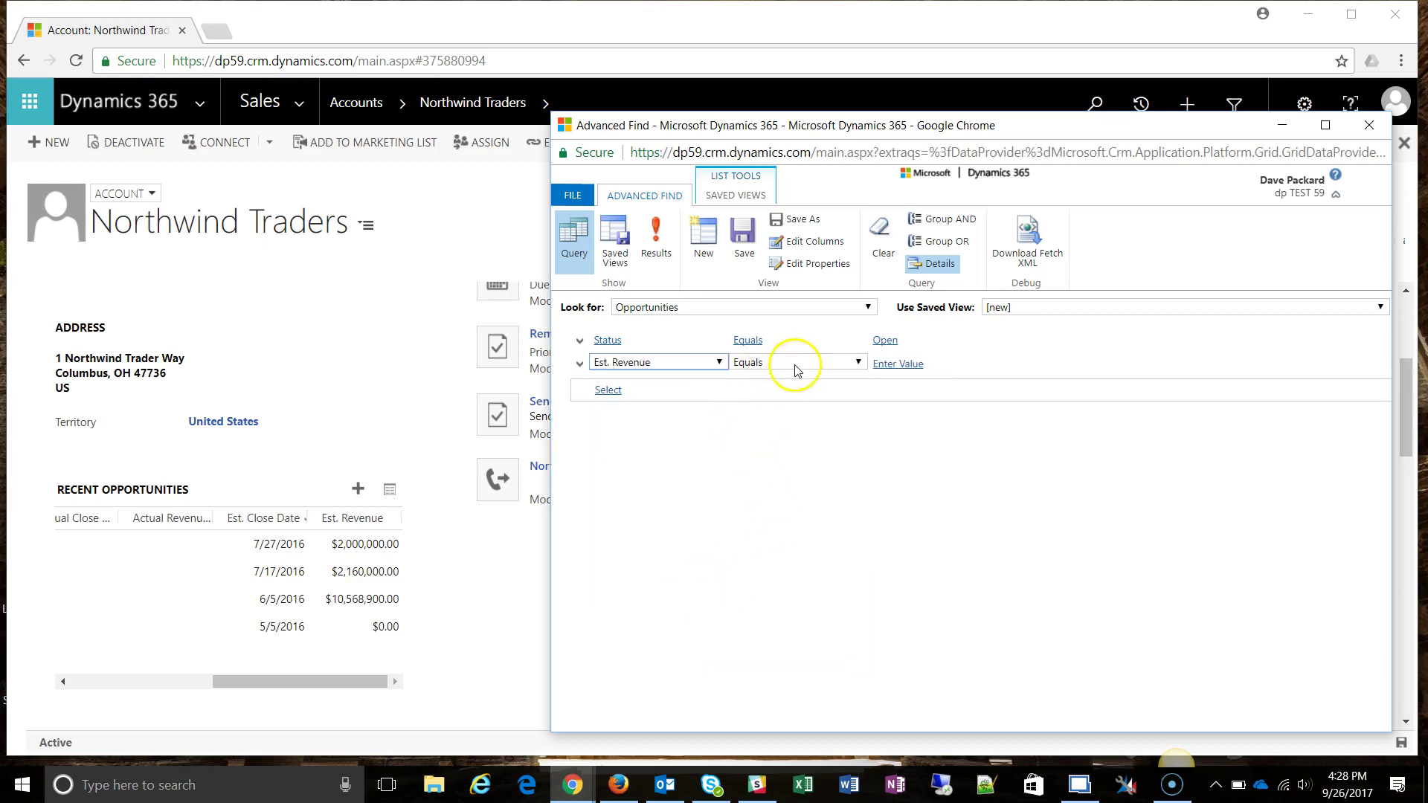
{"action": "left_click", "coordinate": [797, 369]}
{"action": "left_click", "coordinate": [800, 405]}
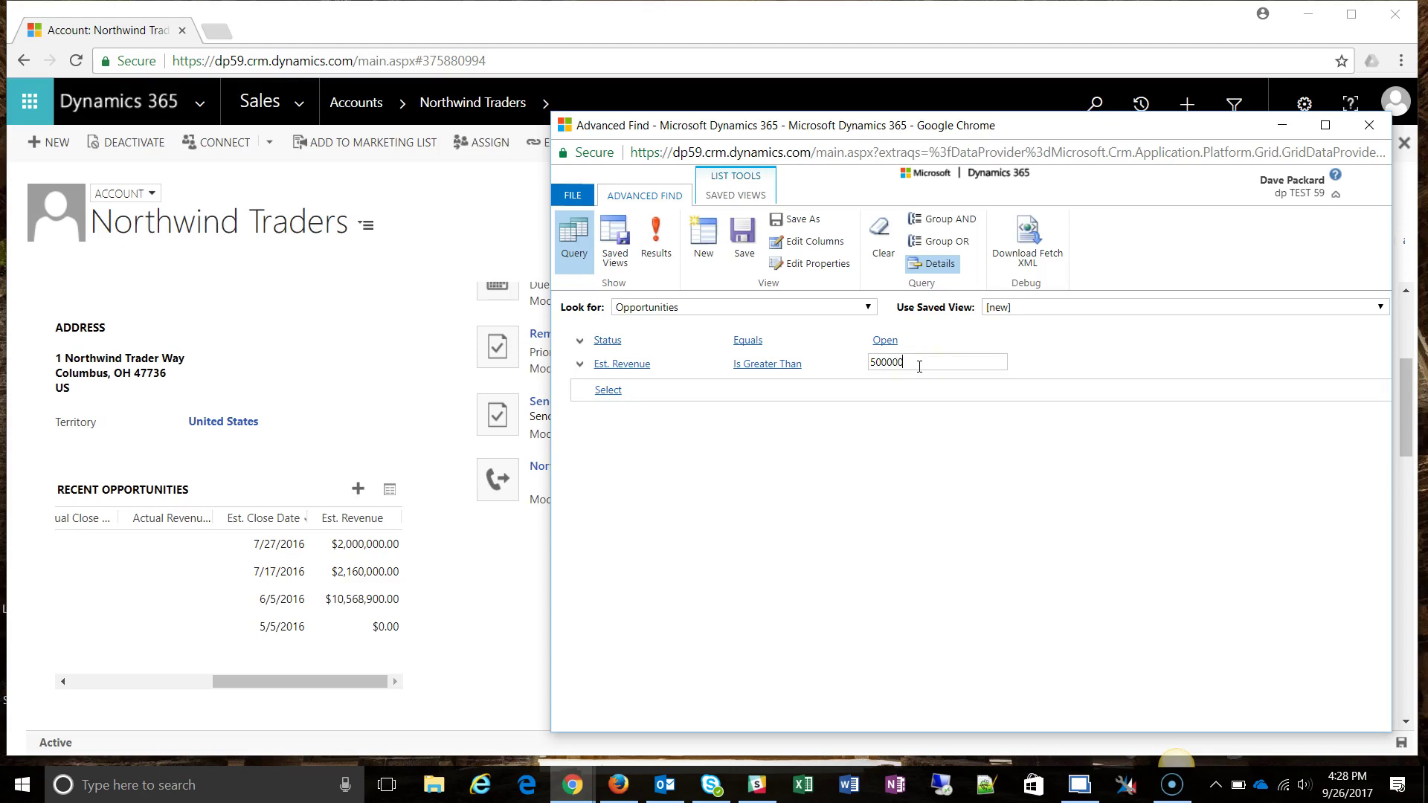
{"action": "left_click", "coordinate": [656, 237]}
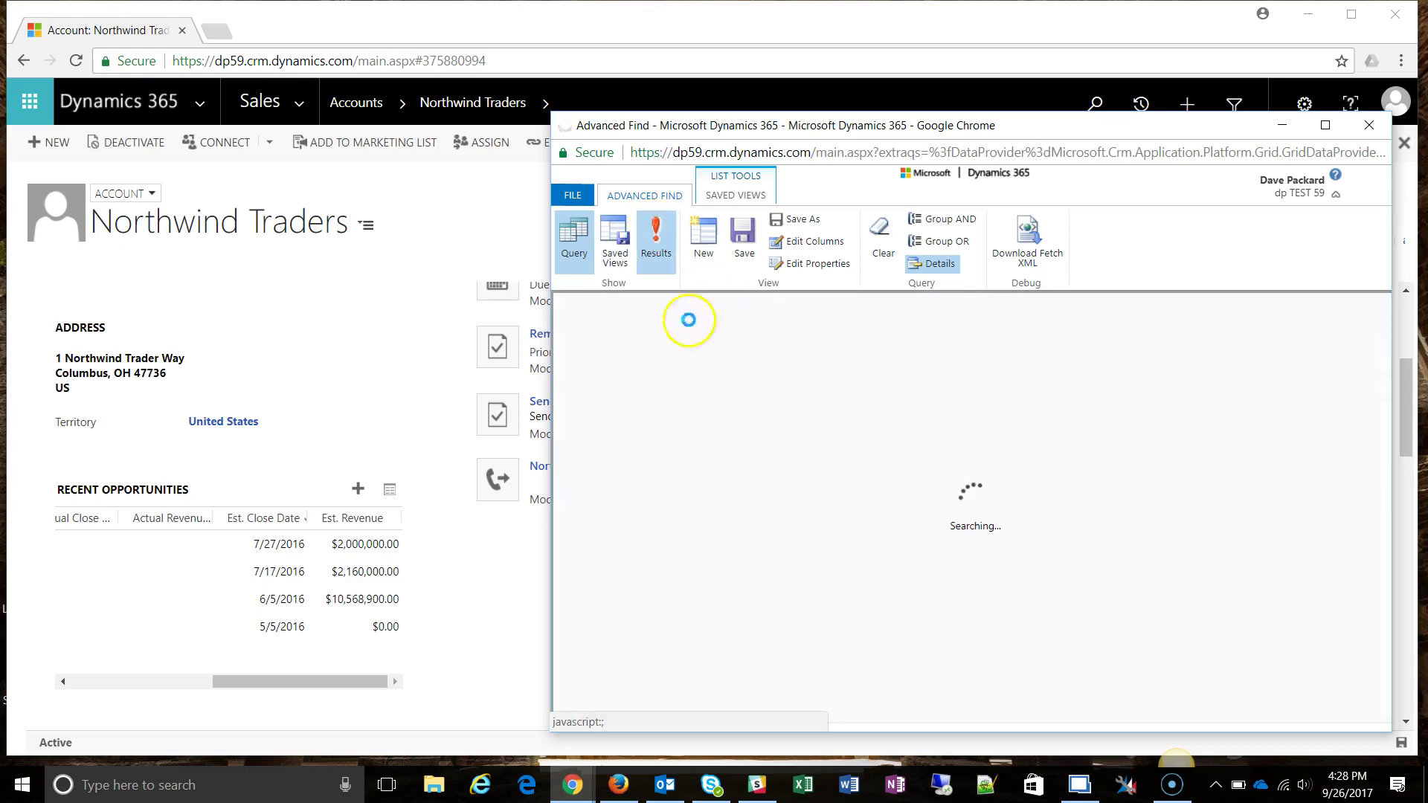
{"action": "left_click_drag", "start_coordinate": [941, 125], "coordinate": [858, 107]}
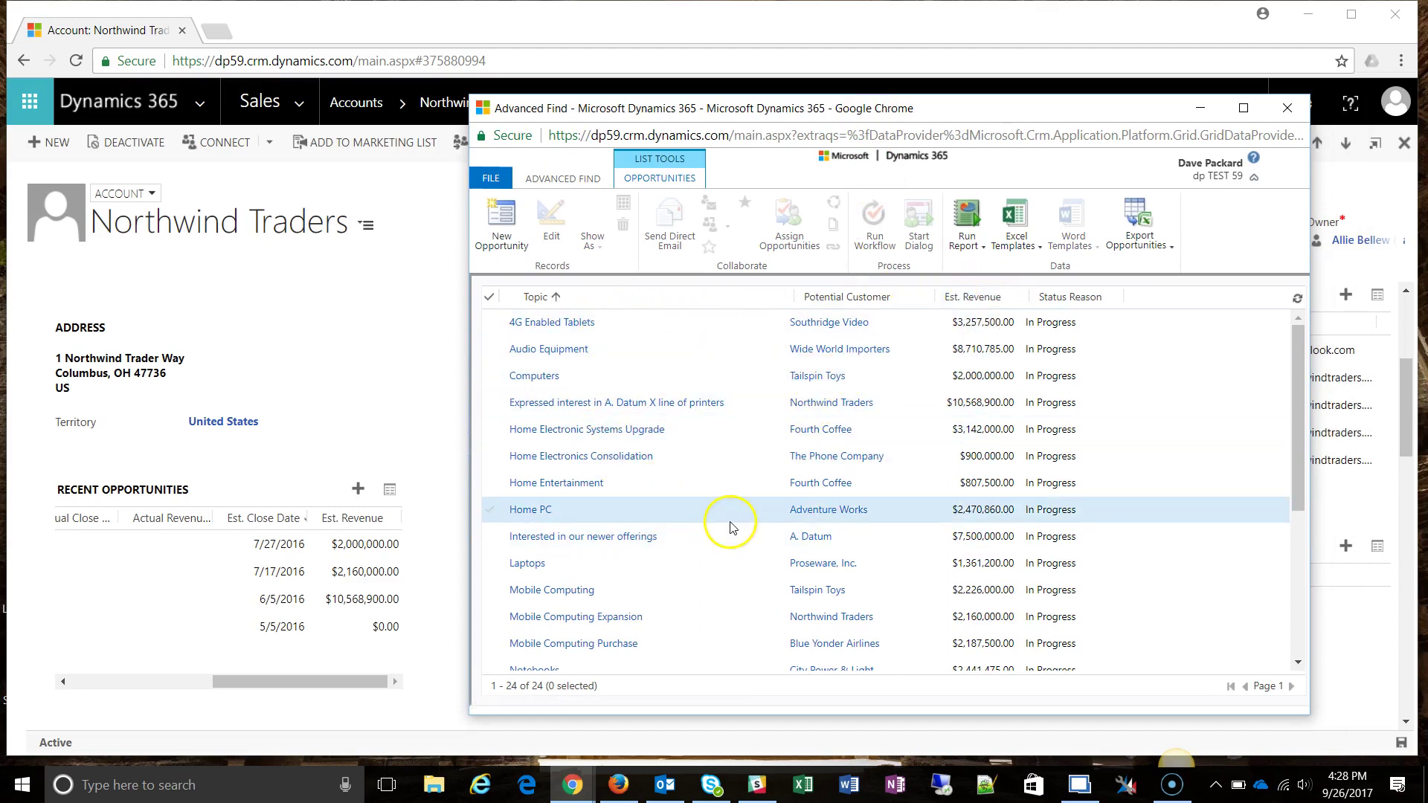
{"action": "scroll", "coordinate": [758, 573], "scroll_direction": "down", "scroll_amount": 4}
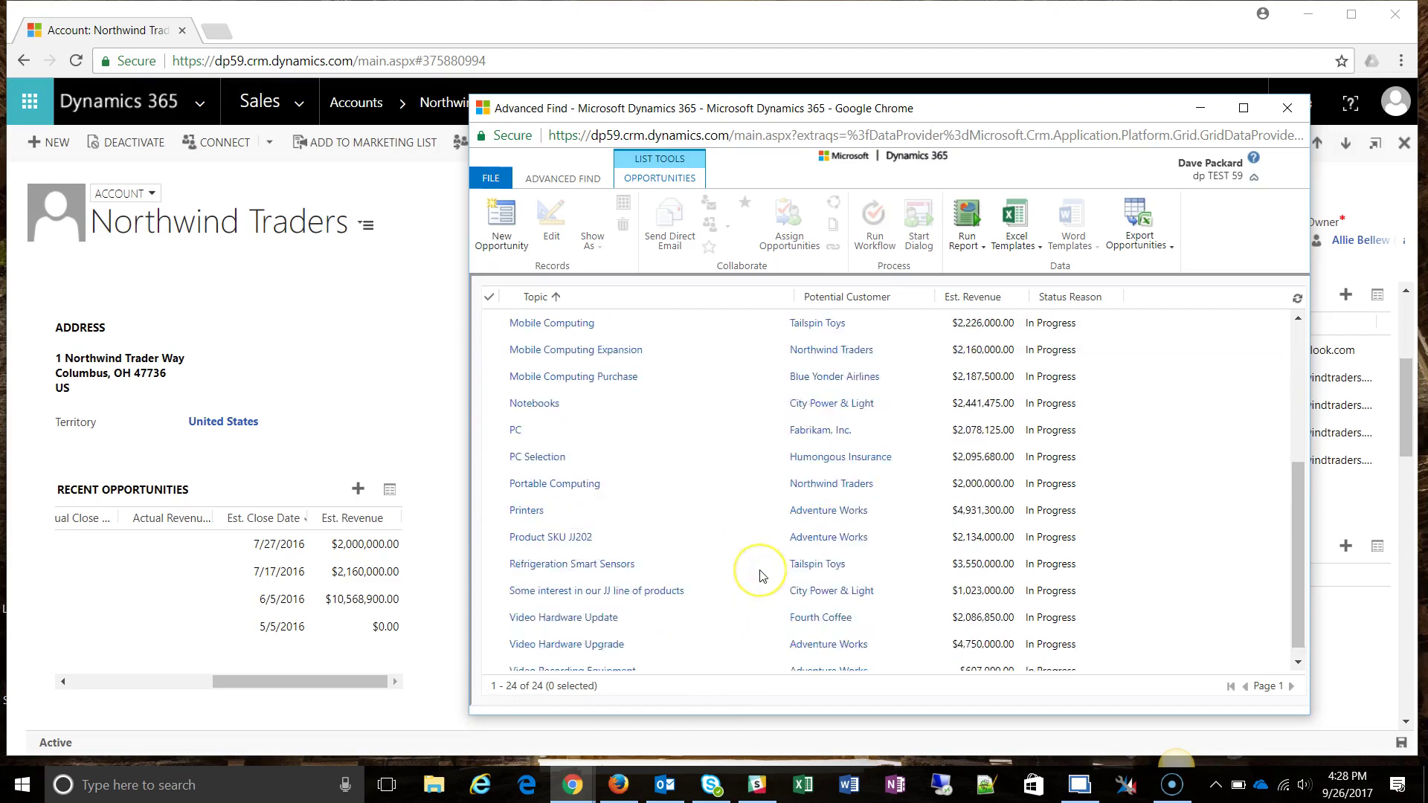
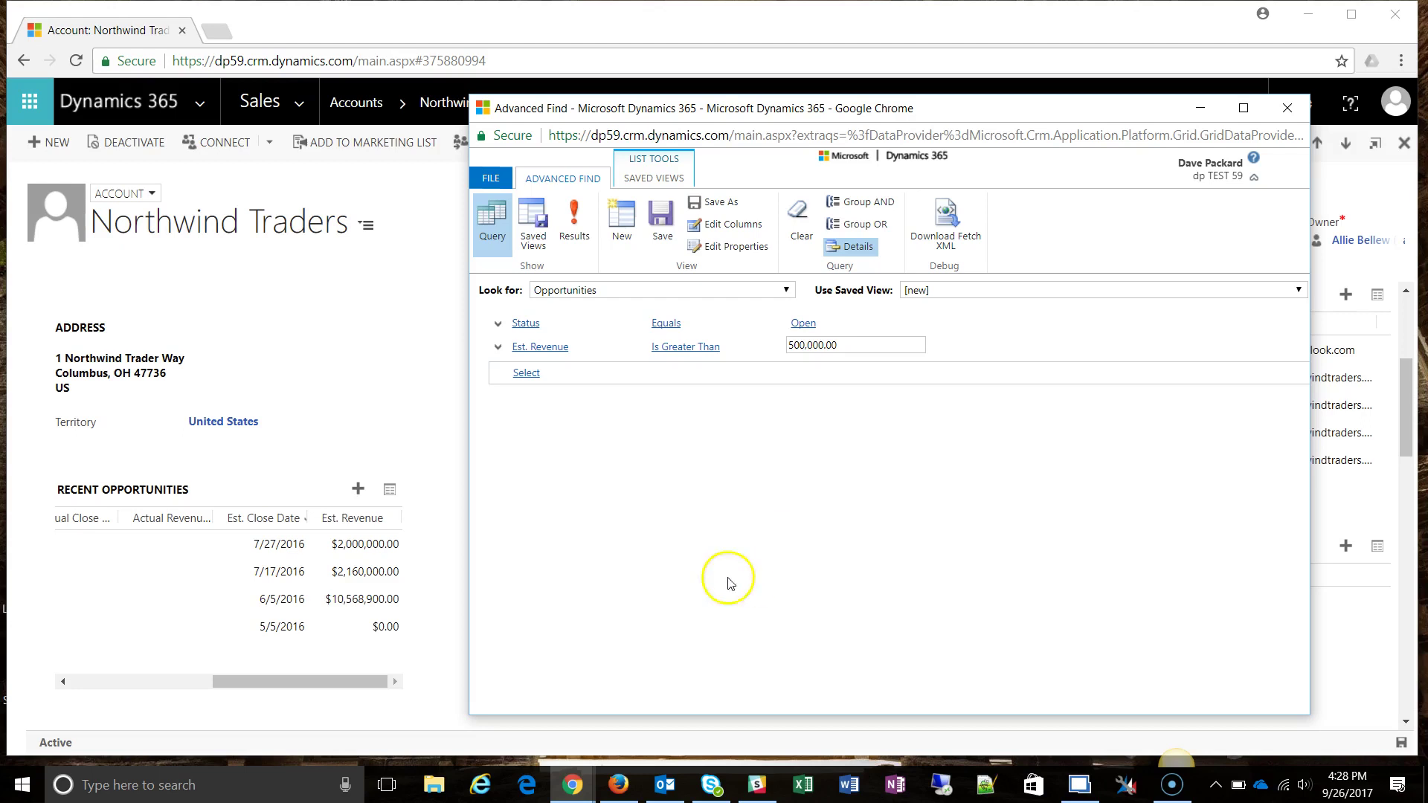
Add the related Account entity to the opportunity query
{"action": "left_click", "coordinate": [529, 374]}
{"action": "left_click", "coordinate": [550, 372]}
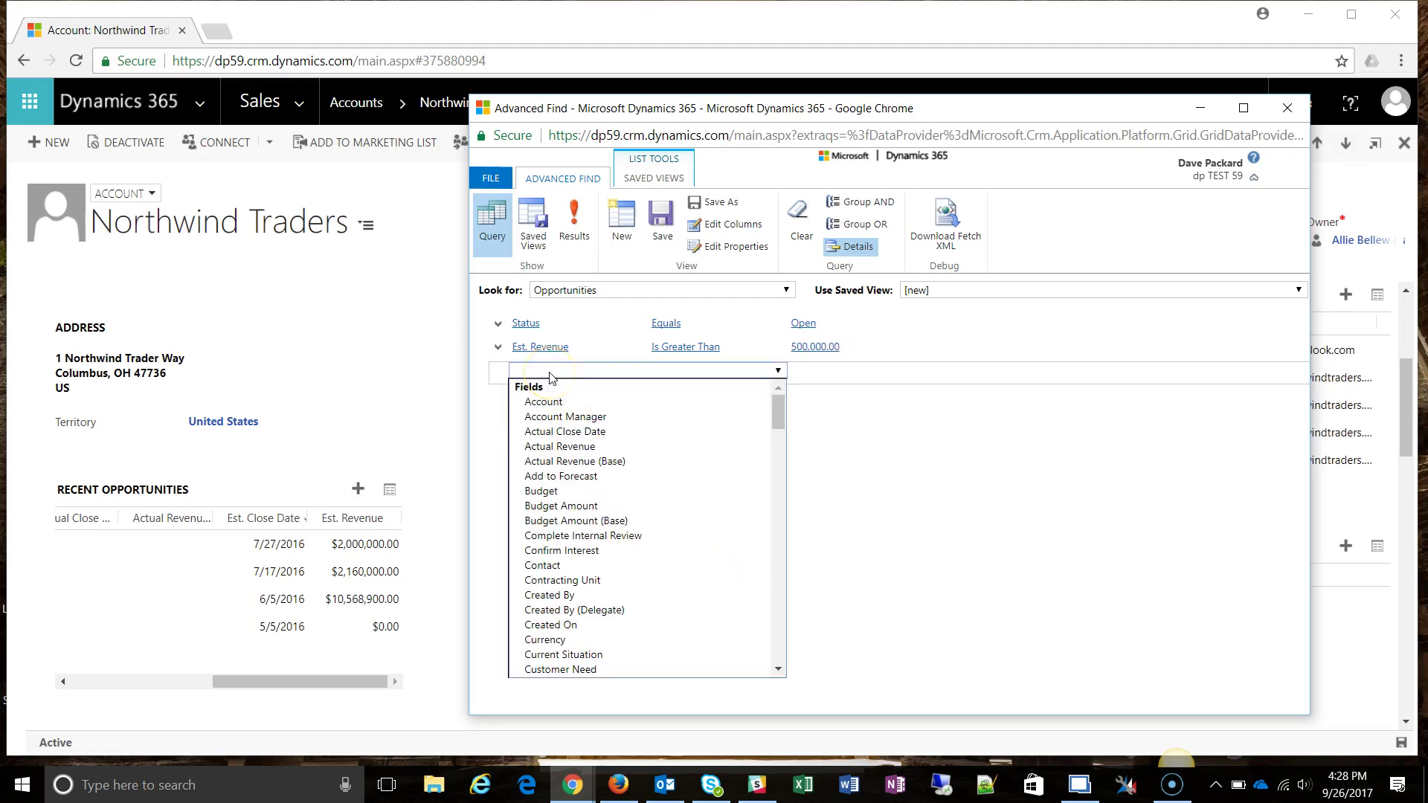
{"action": "scroll", "coordinate": [587, 462], "scroll_direction": "down", "scroll_amount": 20}
{"action": "scroll", "coordinate": [588, 463], "scroll_direction": "down", "scroll_amount": 5}
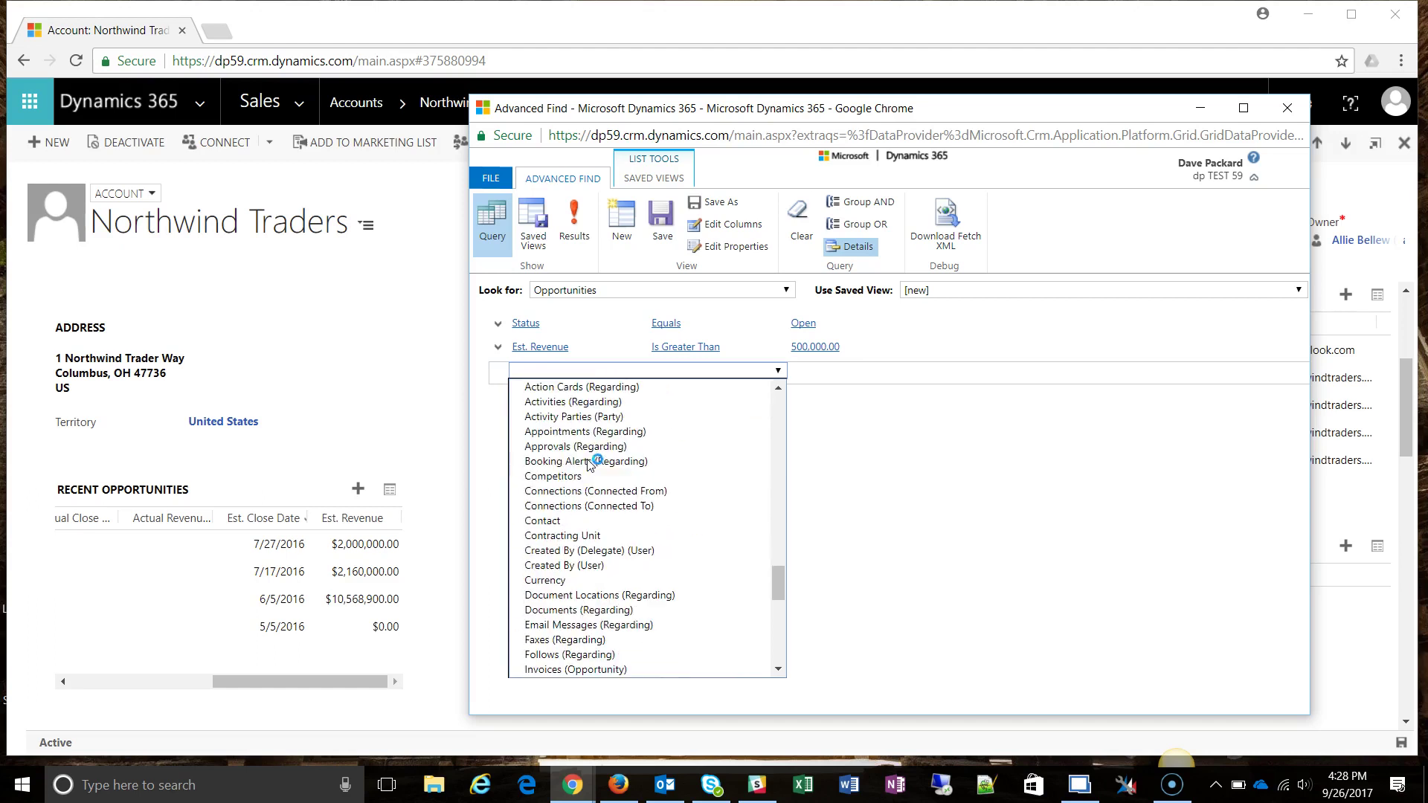
{"action": "scroll", "coordinate": [595, 455], "scroll_direction": "up", "scroll_amount": 3}
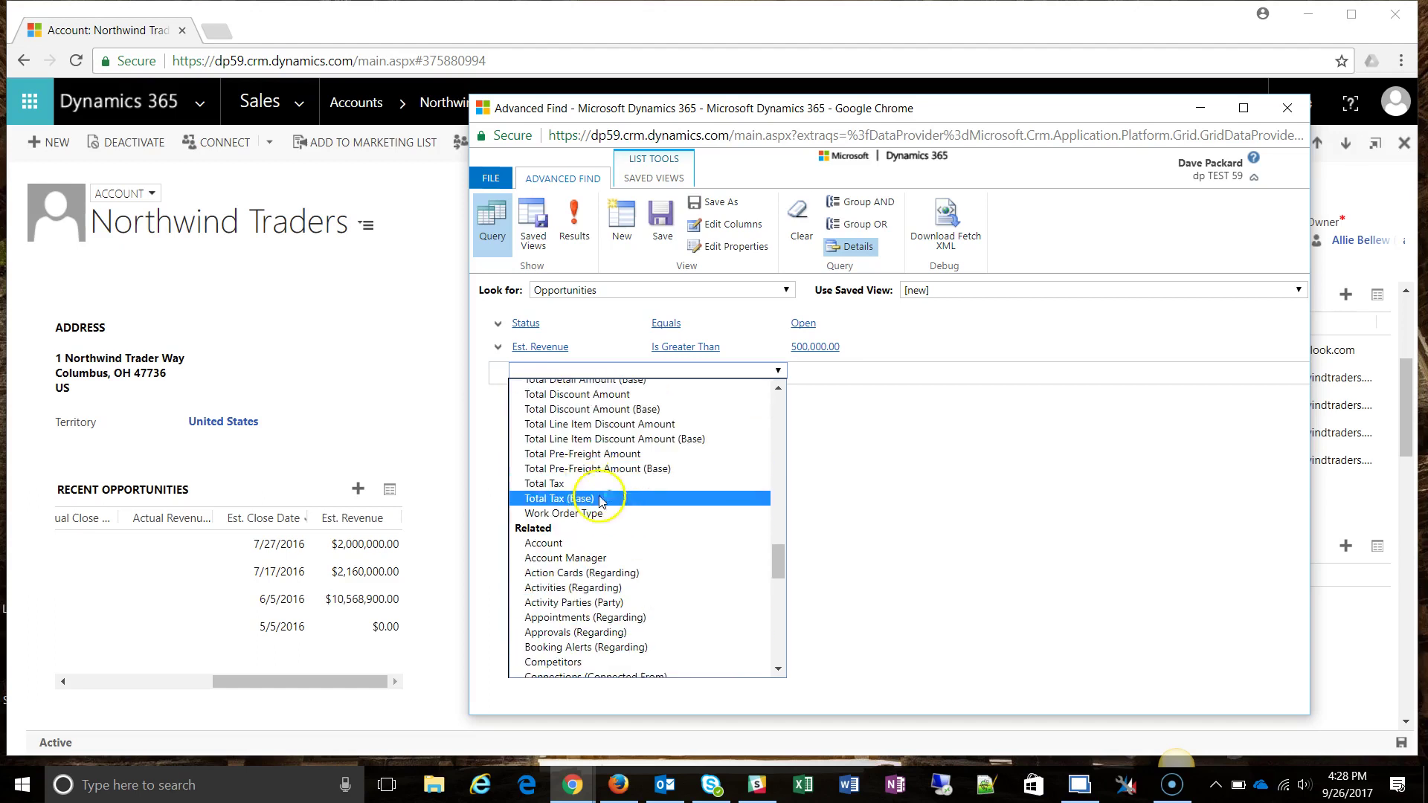
{"action": "left_click", "coordinate": [580, 545]}
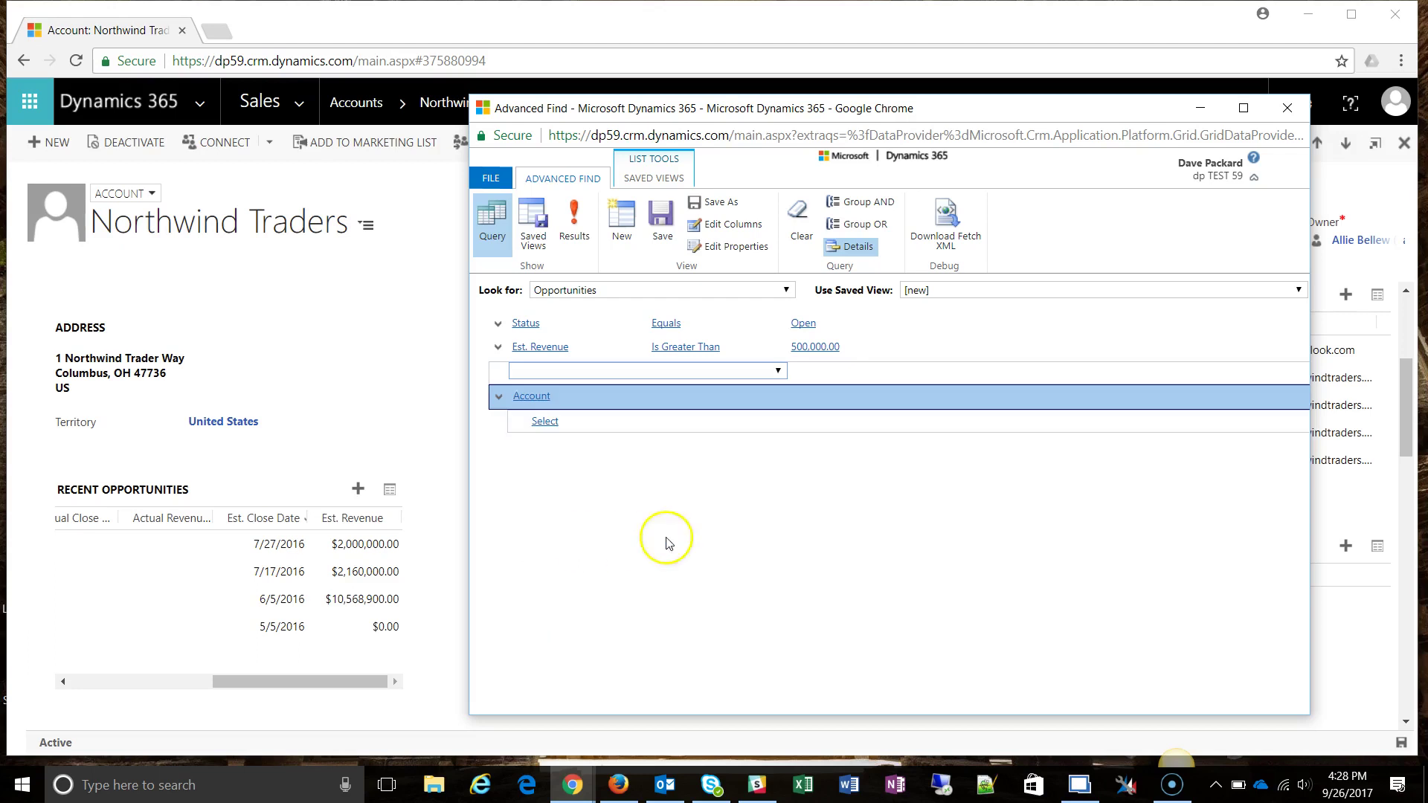
Add a condition under Account that Address 1: State/Province equals OH
{"action": "left_click", "coordinate": [569, 419]}
{"action": "left_click", "coordinate": [574, 422]}
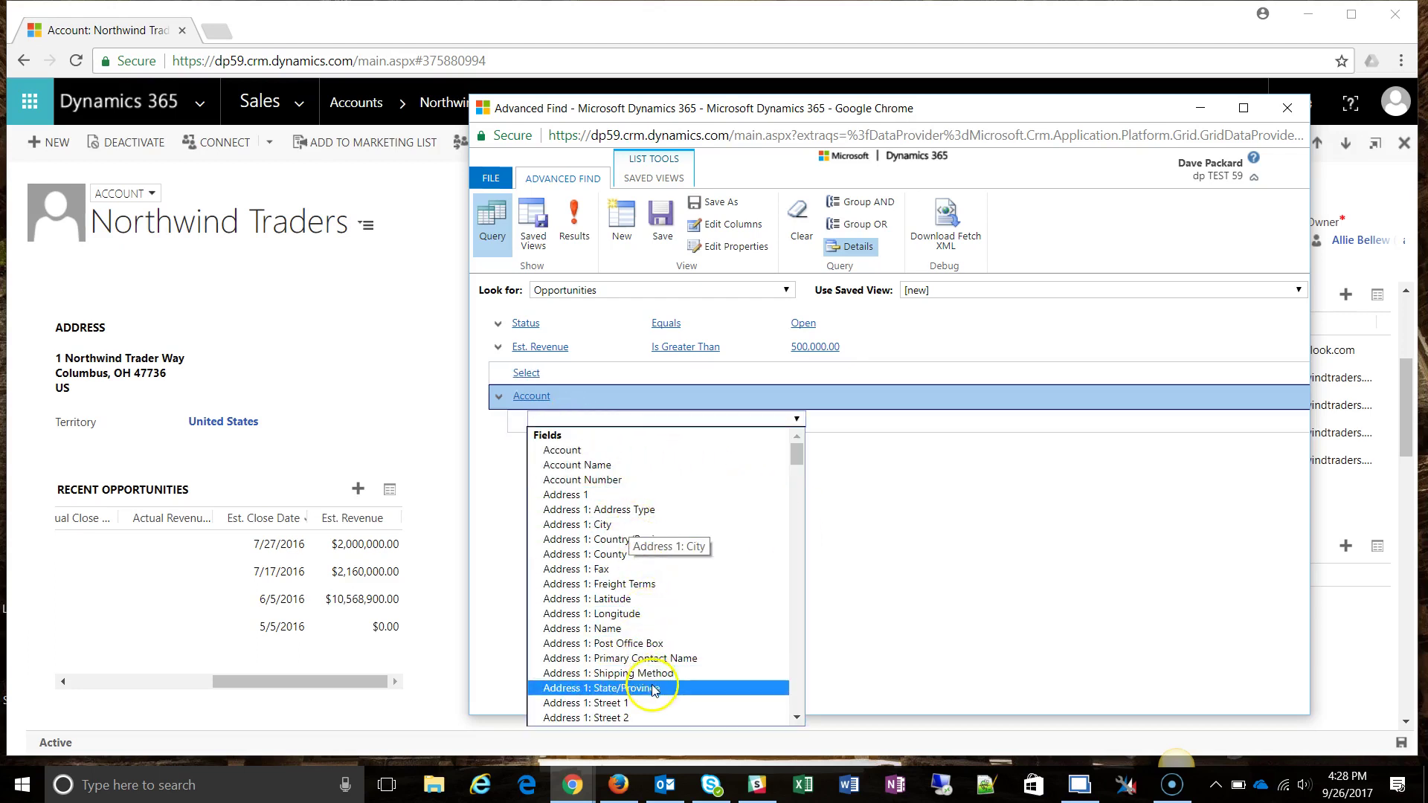
{"action": "left_click", "coordinate": [638, 688]}
{"action": "left_click", "coordinate": [852, 422]}
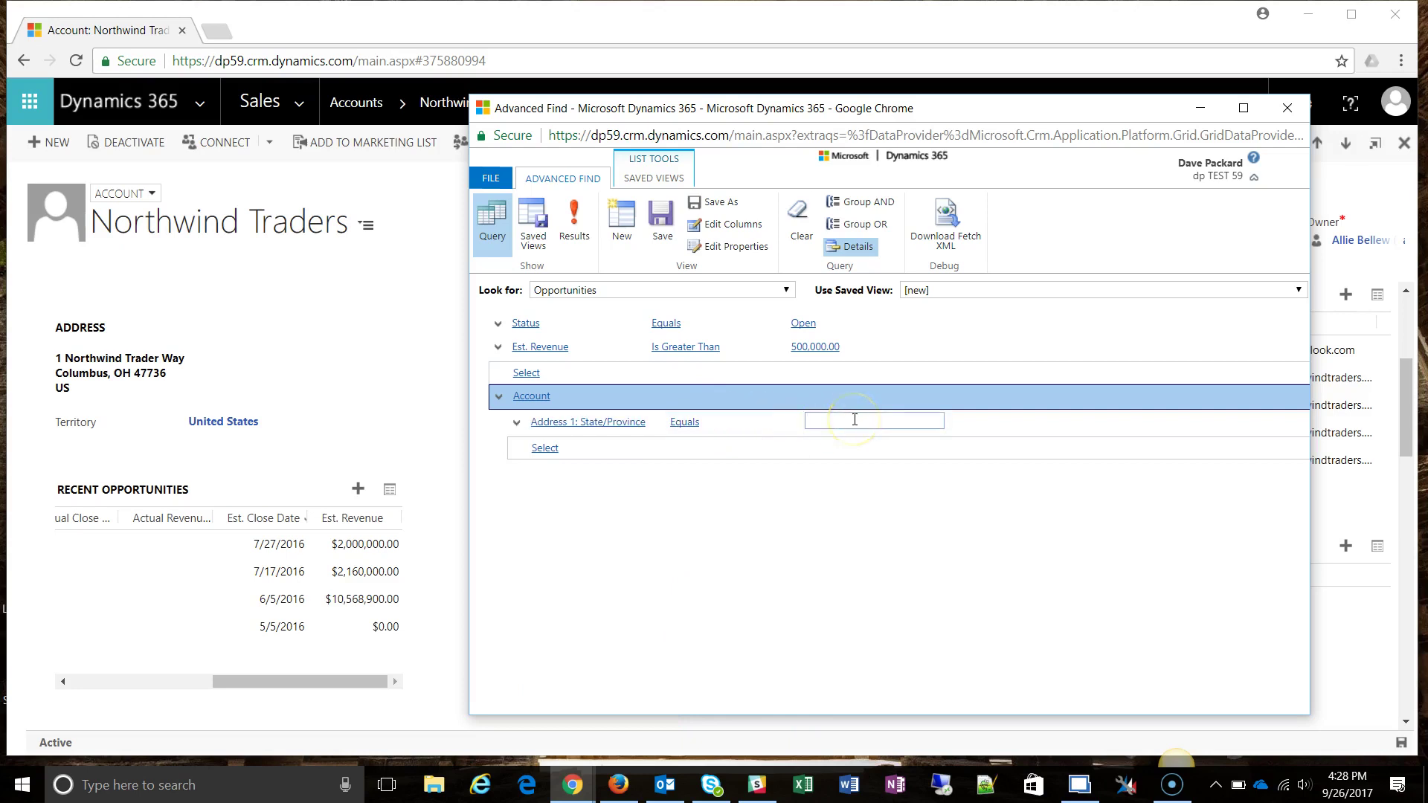
Add a second condition under Account that Address 1: State/Province equals NY
{"action": "left_click", "coordinate": [546, 448]}
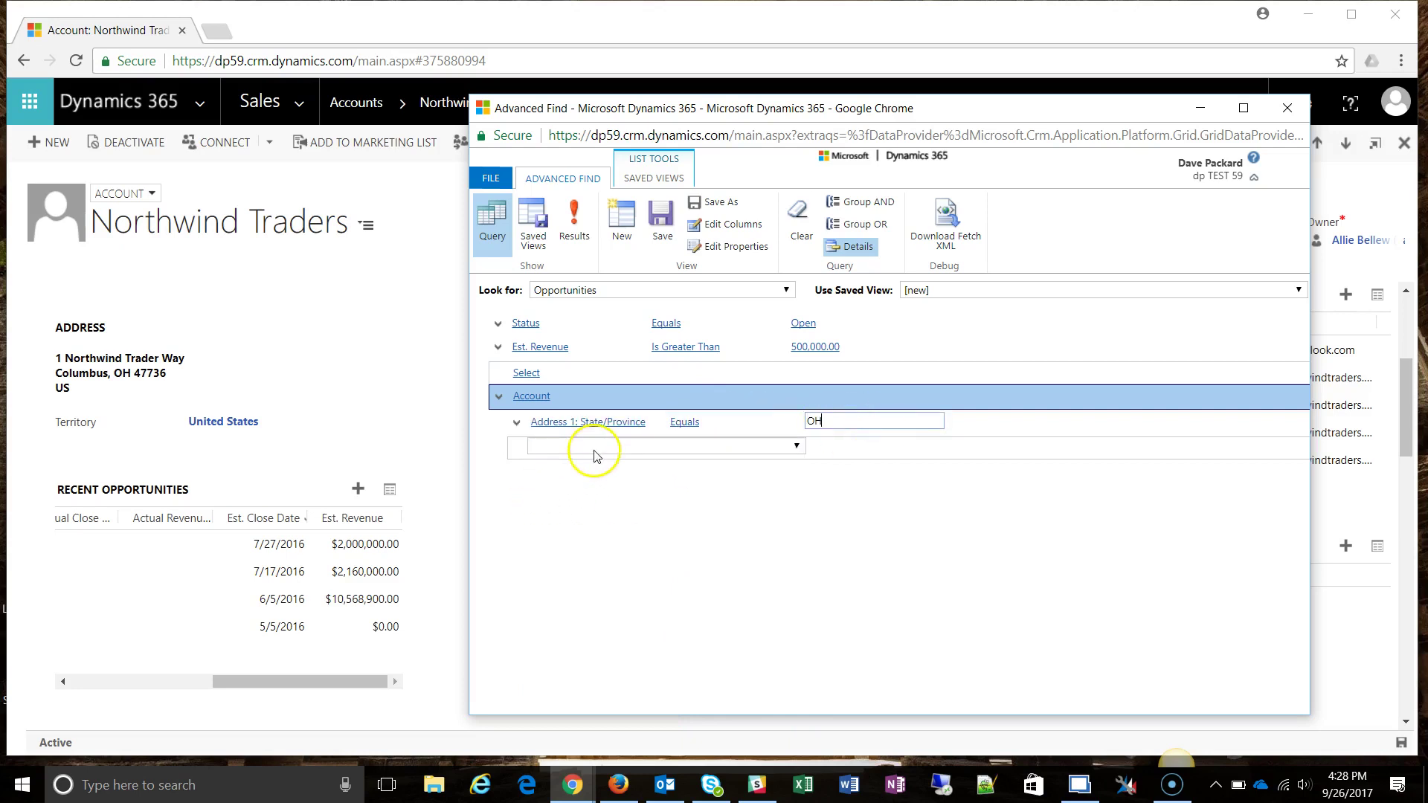
{"action": "left_click", "coordinate": [589, 446]}
{"action": "left_click", "coordinate": [638, 715]}
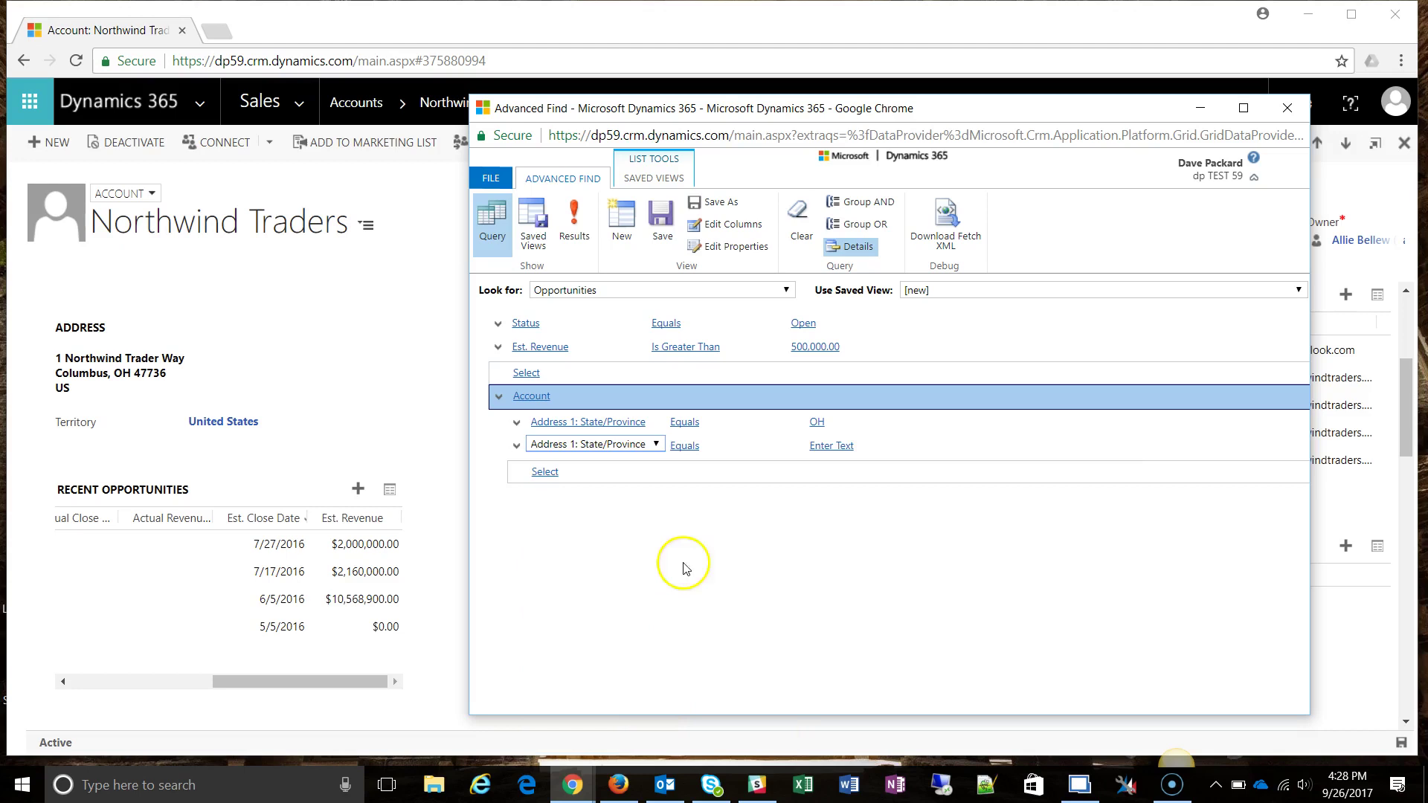
{"action": "left_click", "coordinate": [825, 445]}
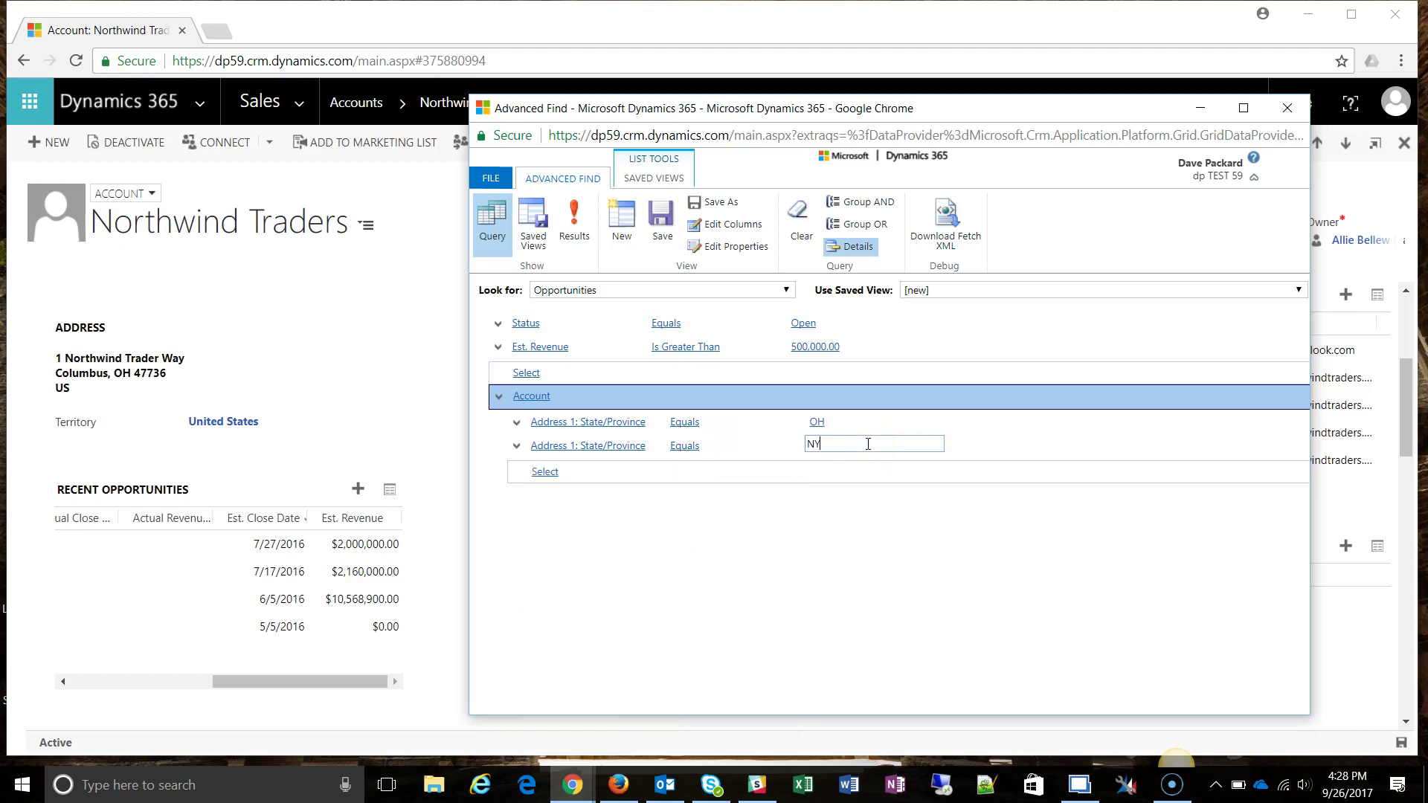
Select the OH and NY state conditions under Account and group them with OR
{"action": "left_click", "coordinate": [517, 423]}
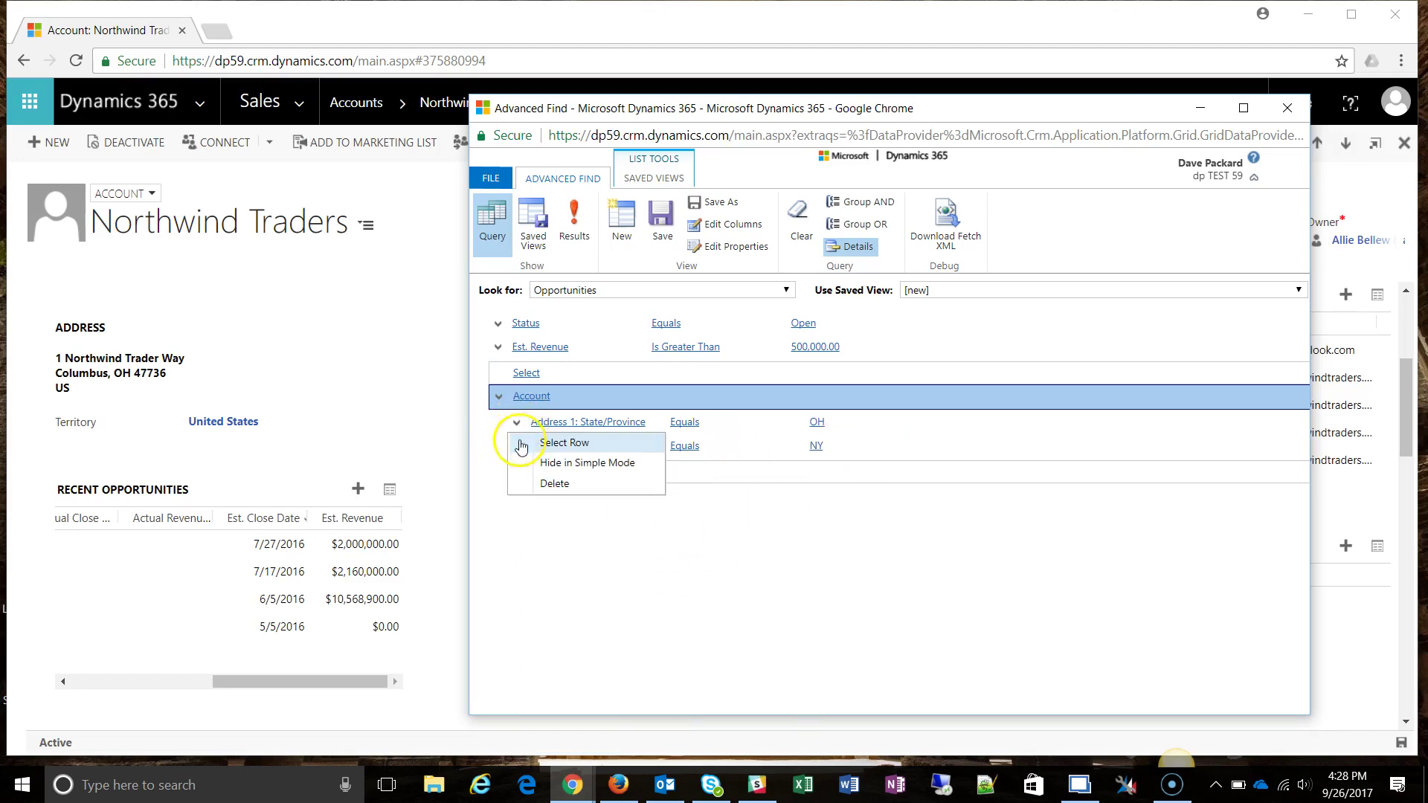
{"action": "left_click", "coordinate": [535, 445]}
{"action": "left_click", "coordinate": [517, 448]}
{"action": "left_click", "coordinate": [560, 473]}
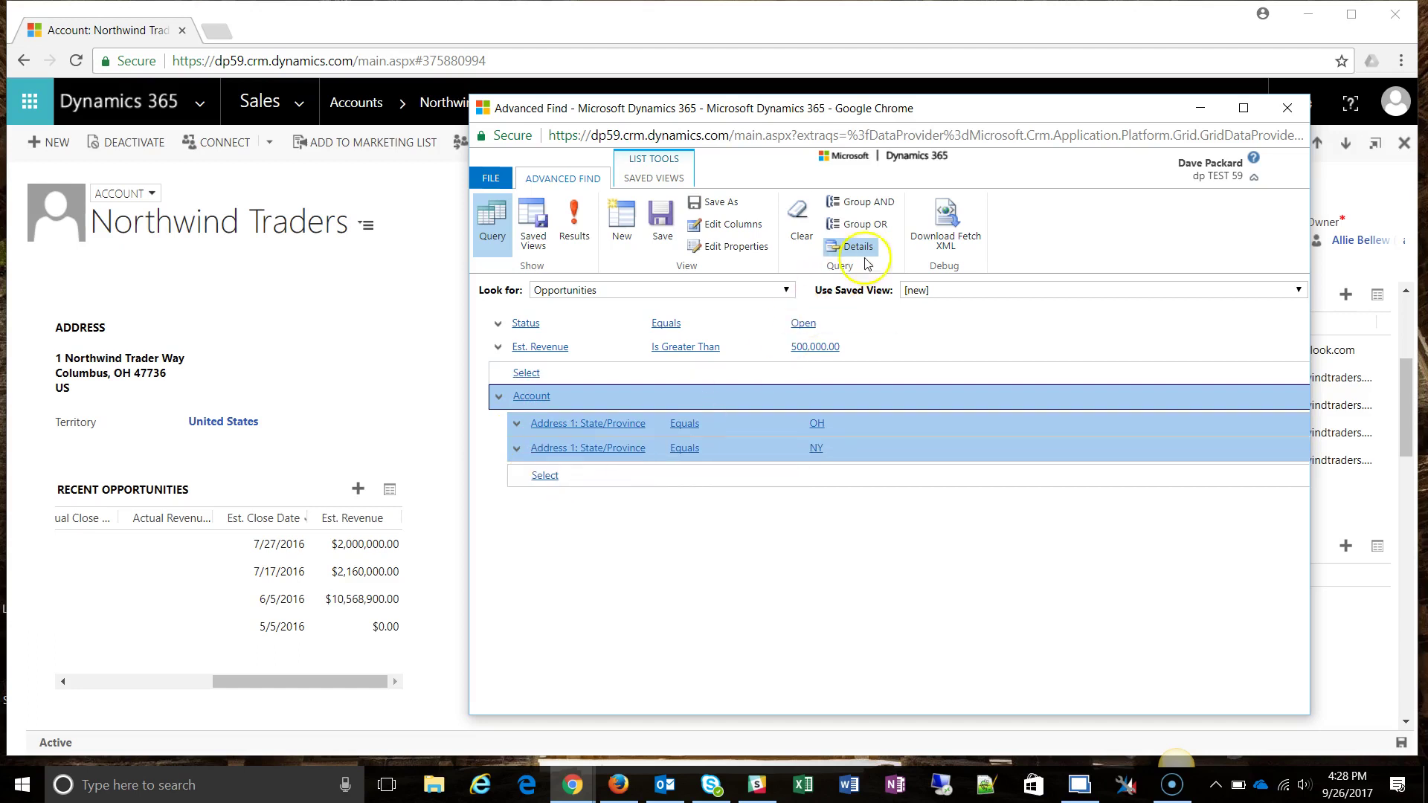
{"action": "left_click", "coordinate": [859, 224]}
Add a condition under Account that Relationship Type equals Customer
{"action": "left_click", "coordinate": [551, 474]}
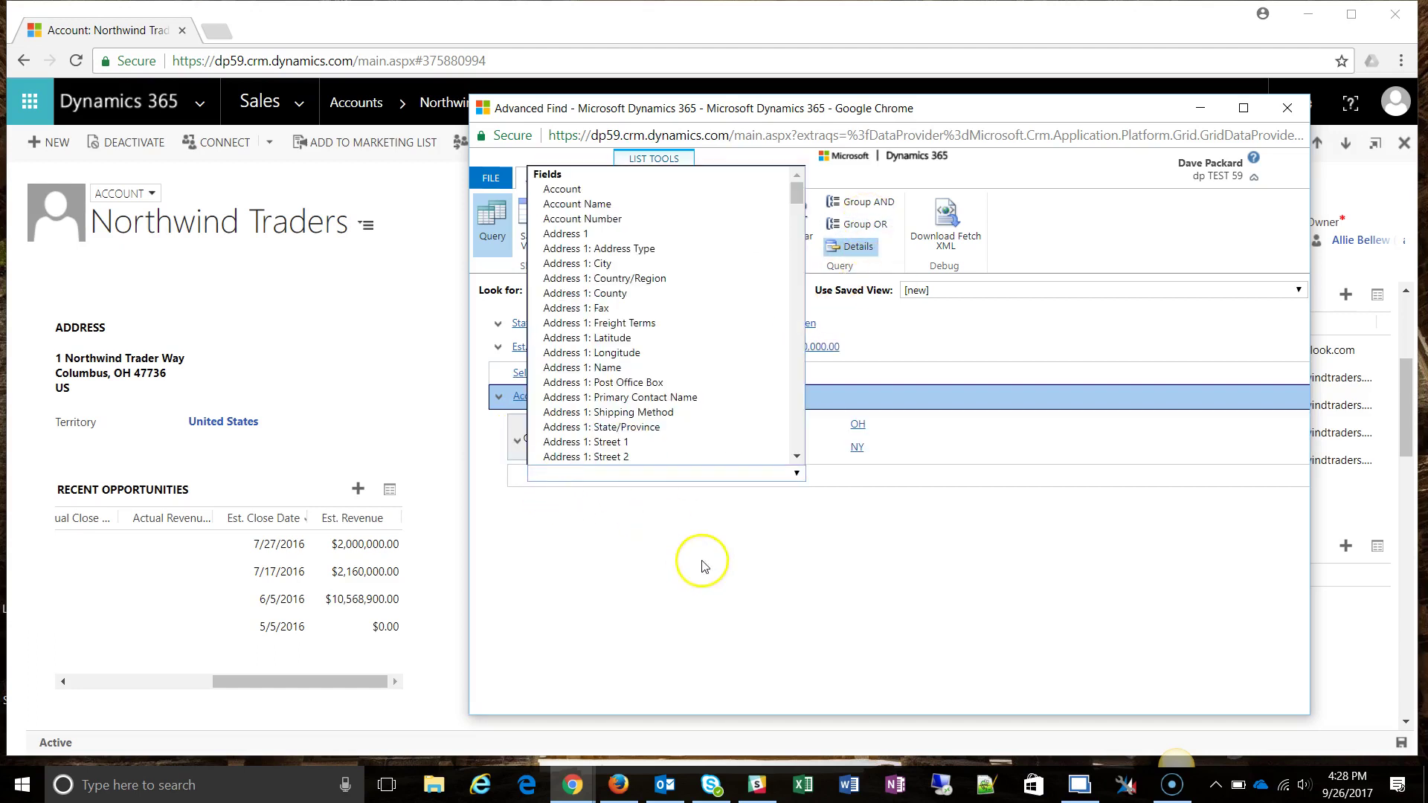
{"action": "type", "text": "pri"}
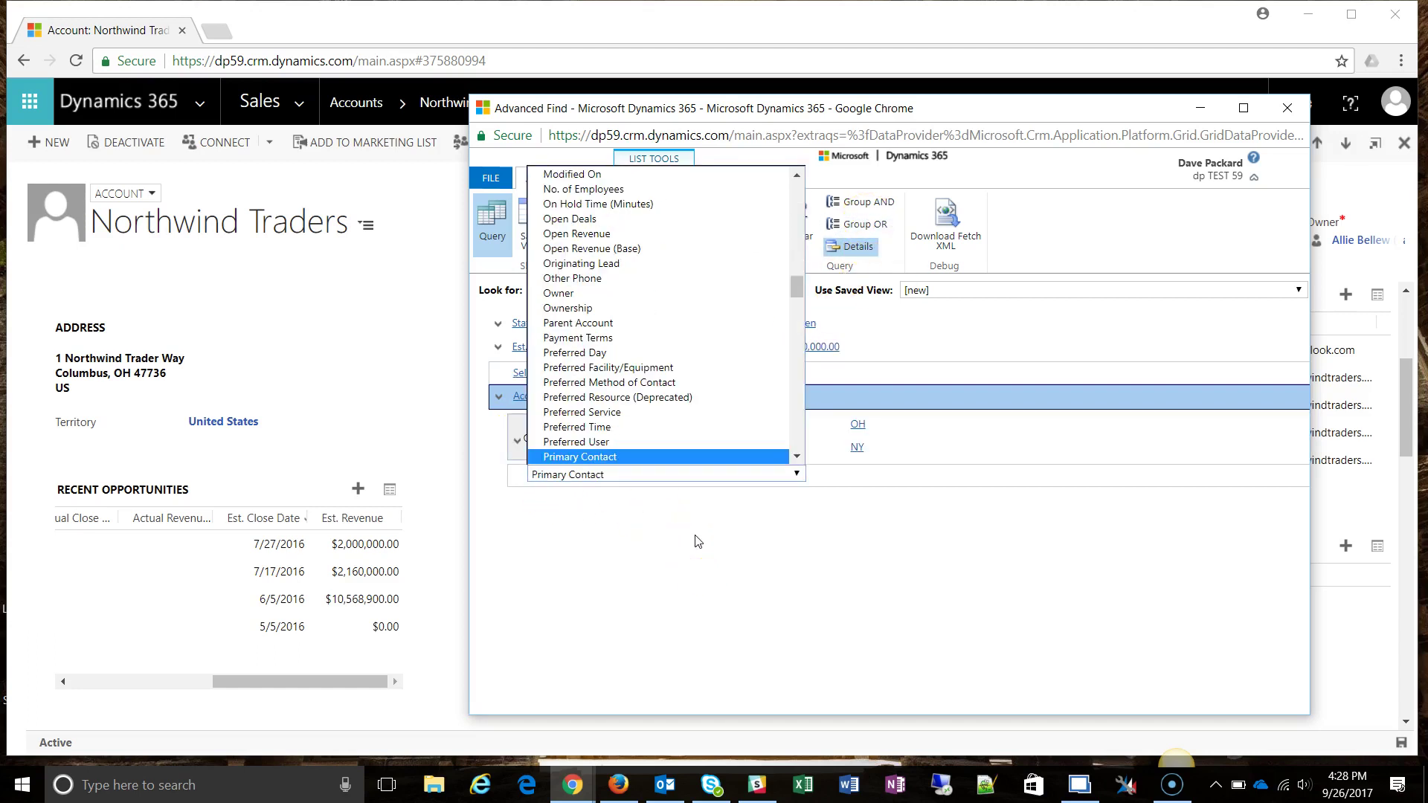
{"action": "key", "text": "Down"}
{"action": "key", "text": "Down"}
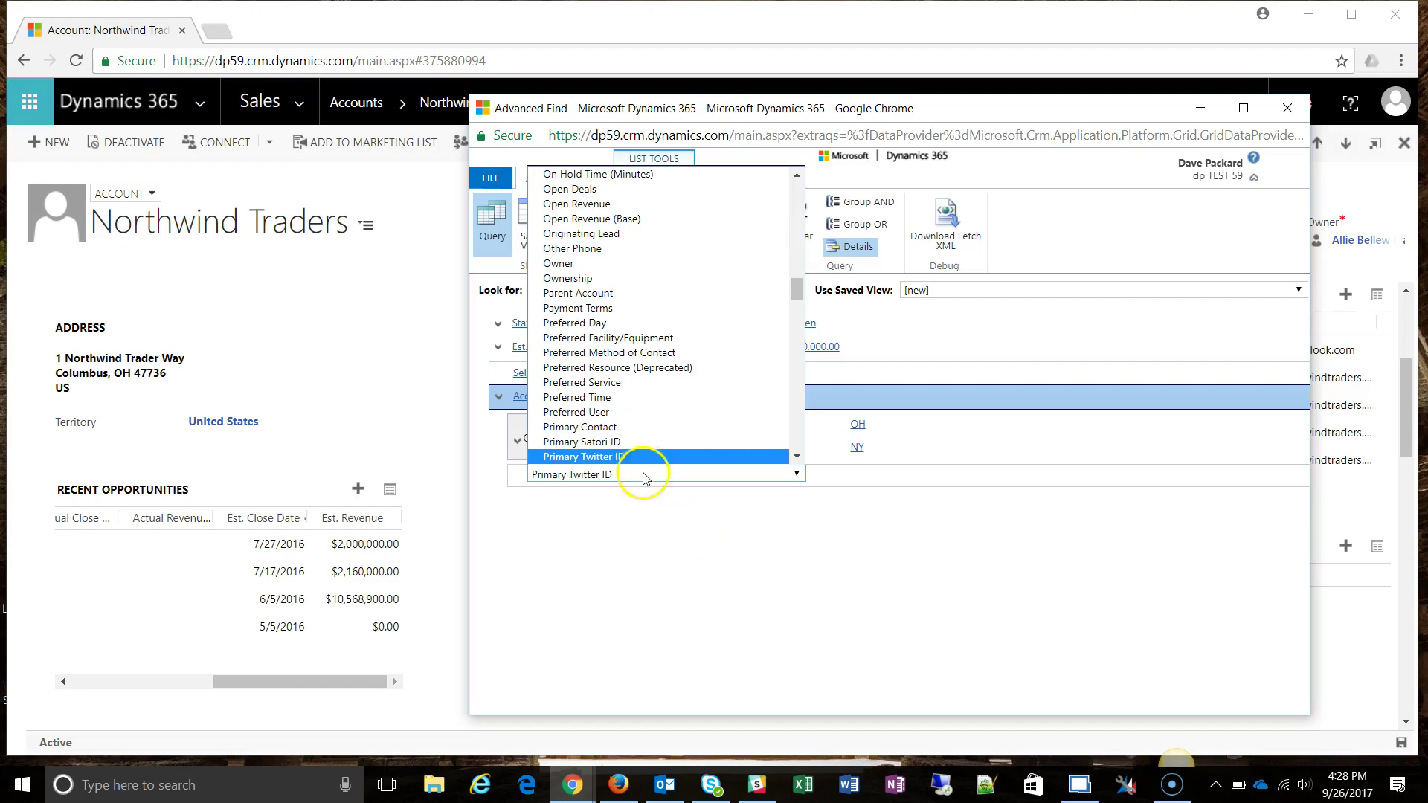
{"action": "scroll", "coordinate": [654, 383], "scroll_direction": "down", "scroll_amount": 4}
{"action": "left_click", "coordinate": [625, 315]}
{"action": "left_click", "coordinate": [818, 485]}
{"action": "left_click", "coordinate": [939, 476]}
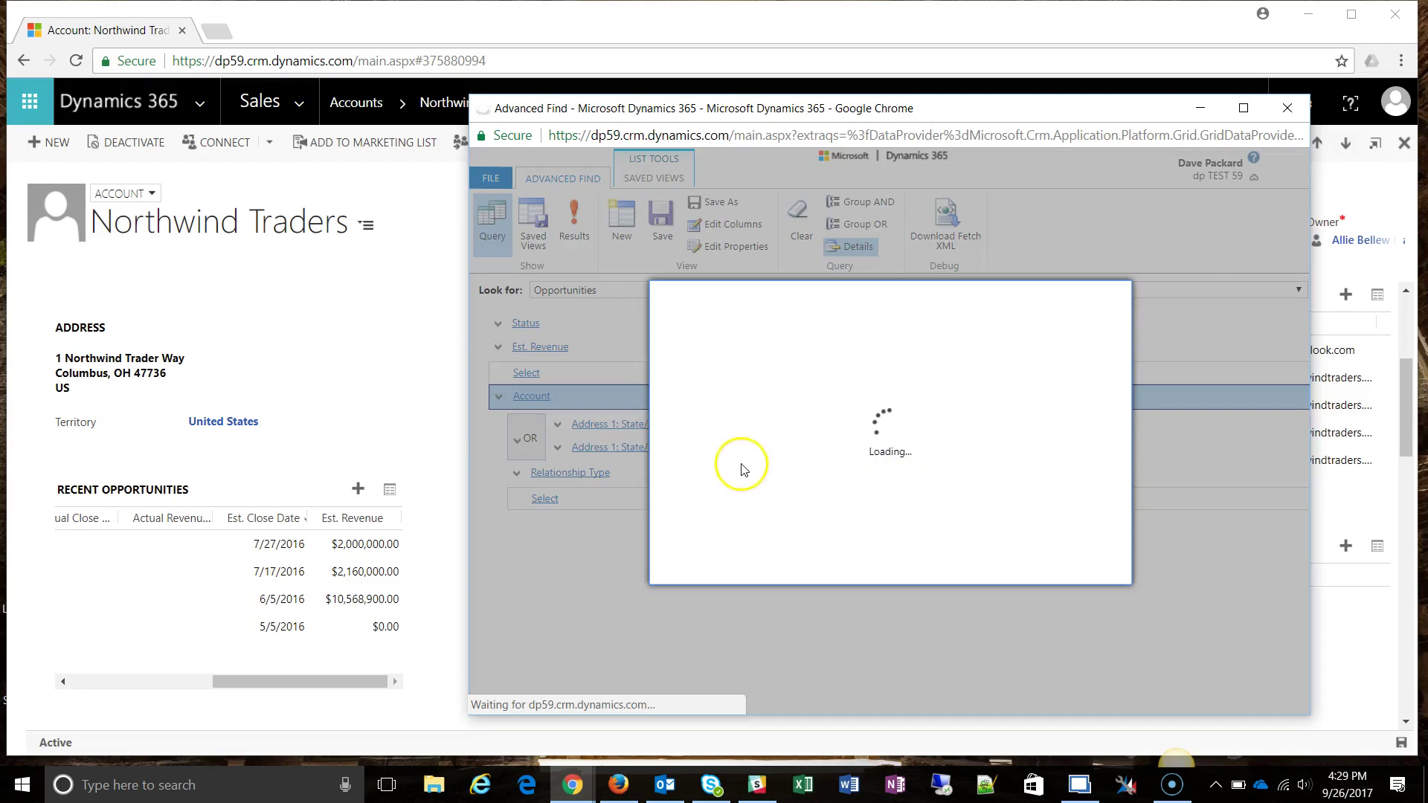
{"action": "left_click", "coordinate": [708, 449]}
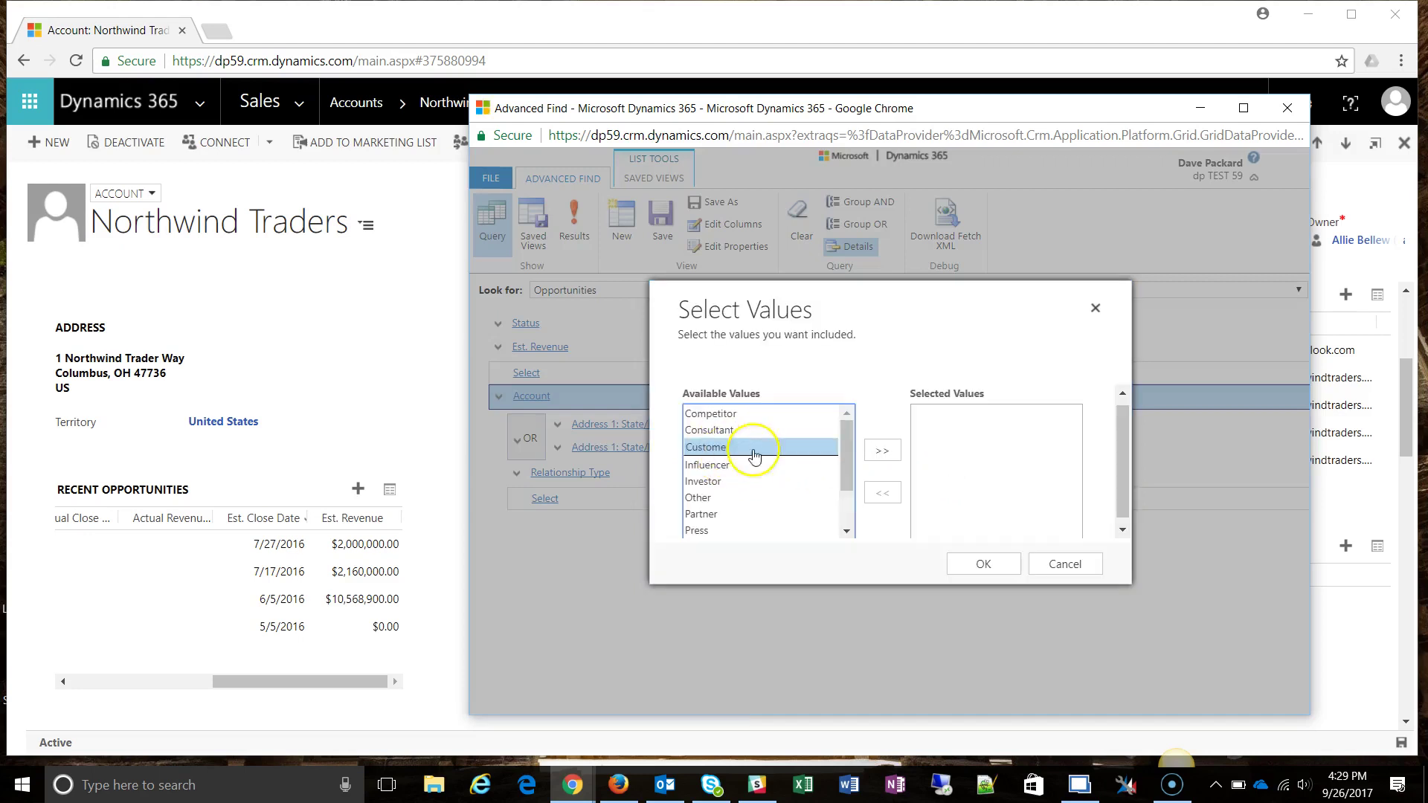
{"action": "left_click", "coordinate": [882, 450]}
{"action": "left_click", "coordinate": [983, 564]}
Add a condition under Account that Status equals Active
{"action": "left_click", "coordinate": [551, 498]}
{"action": "left_click", "coordinate": [563, 502]}
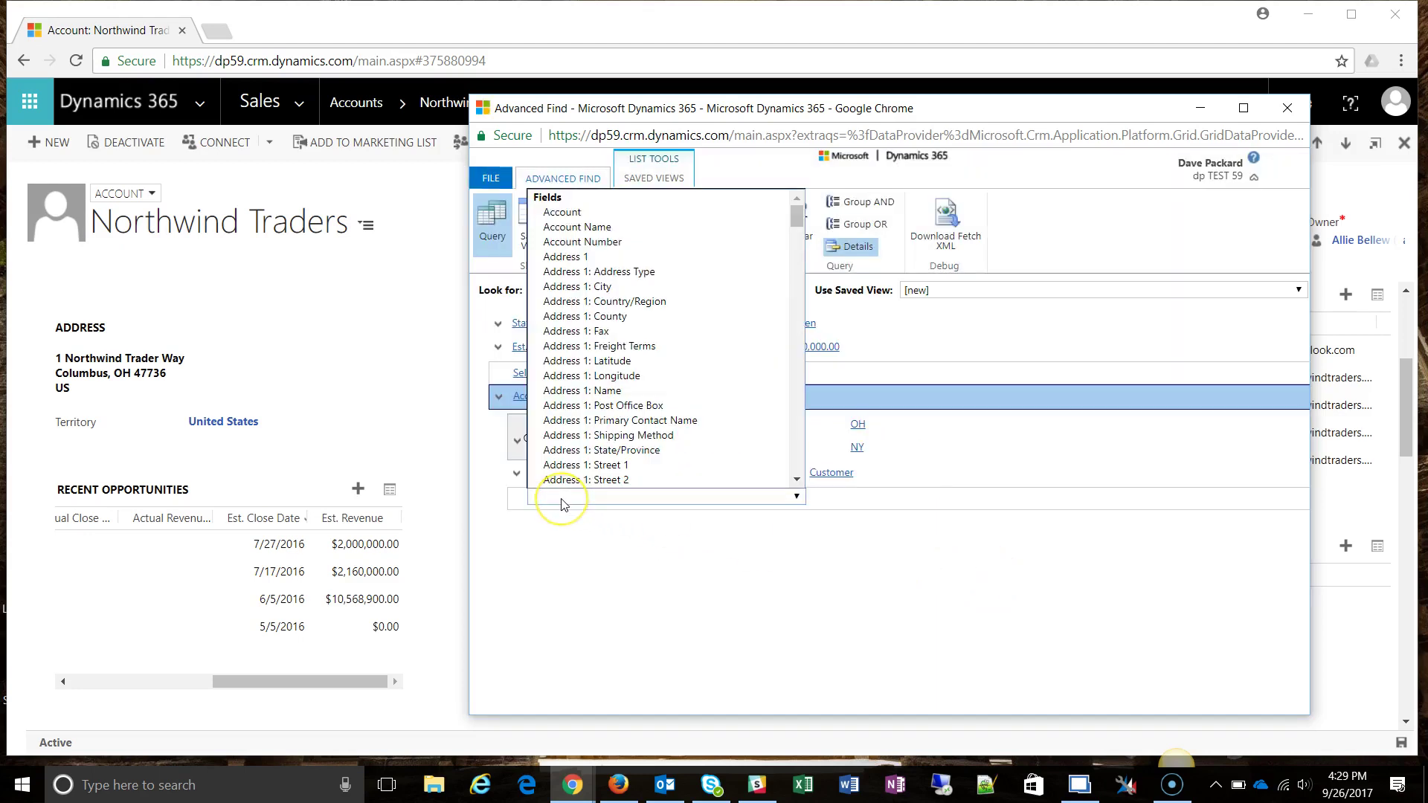
{"action": "type", "text": "status"}
{"action": "key", "text": "Return"}
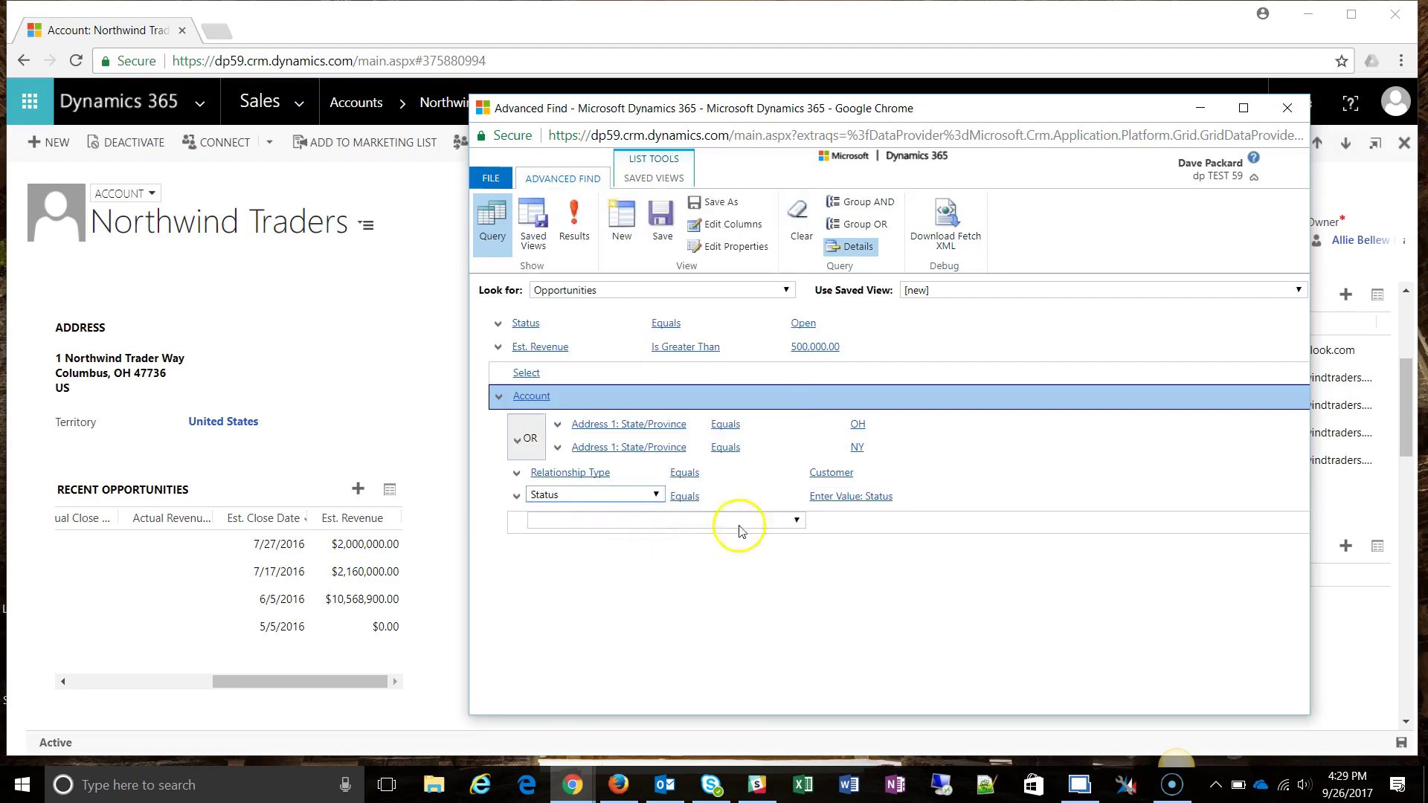
{"action": "left_click", "coordinate": [931, 496]}
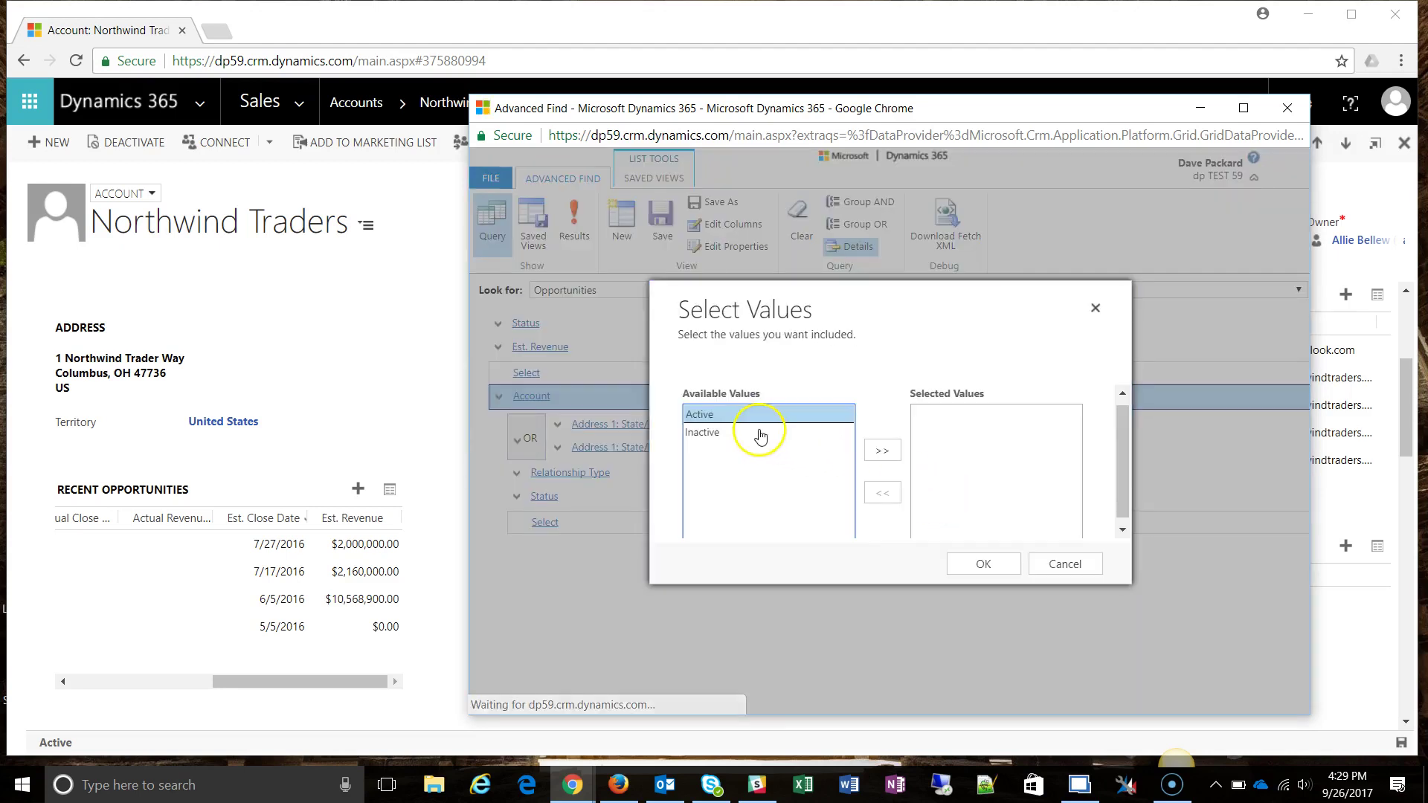
{"action": "left_click", "coordinate": [881, 450]}
{"action": "left_click", "coordinate": [983, 564]}
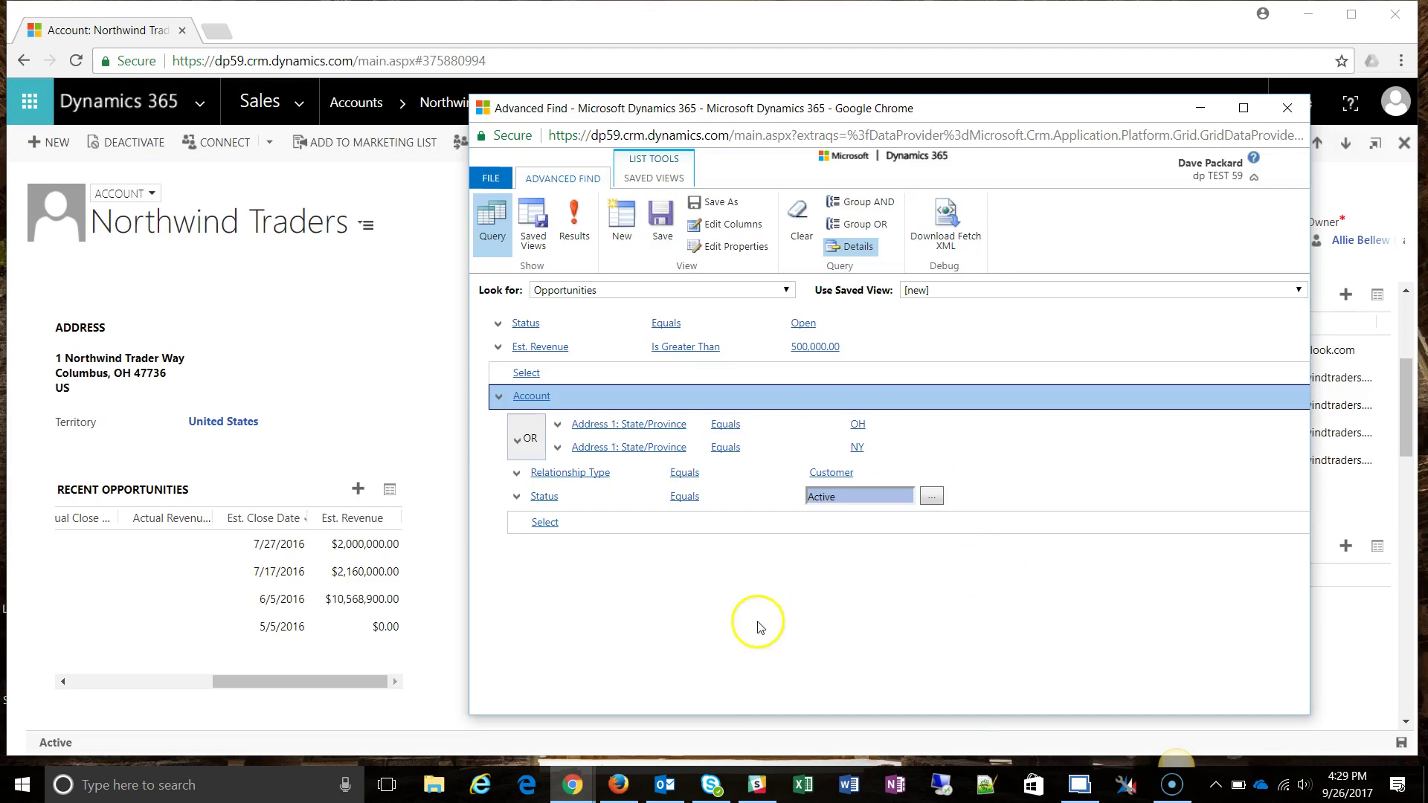
Run the opportunities query to view the matching records, and return to the query definition to review its conditions
{"action": "left_click", "coordinate": [575, 223]}
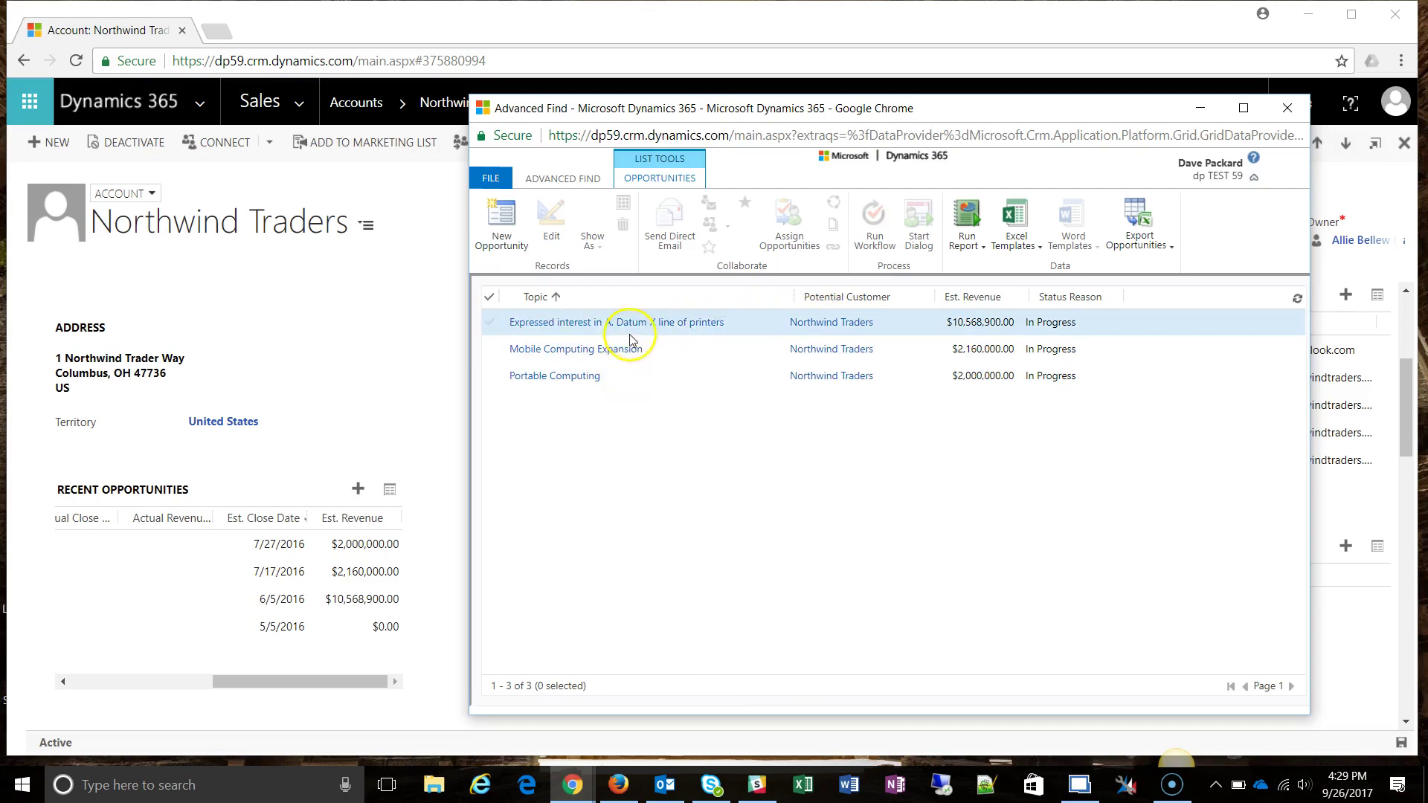
{"action": "left_click", "coordinate": [563, 179]}
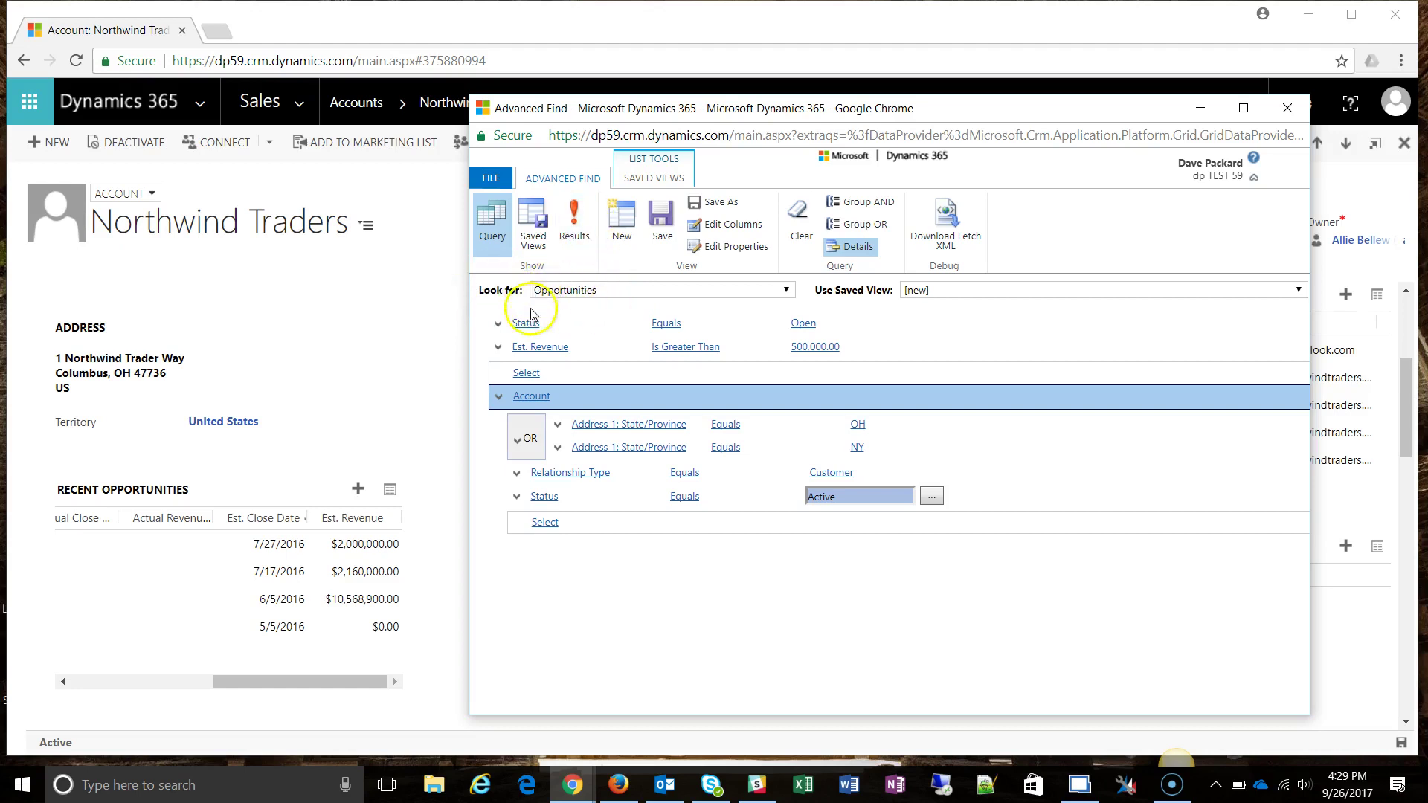
{"action": "left_click", "coordinate": [712, 476]}
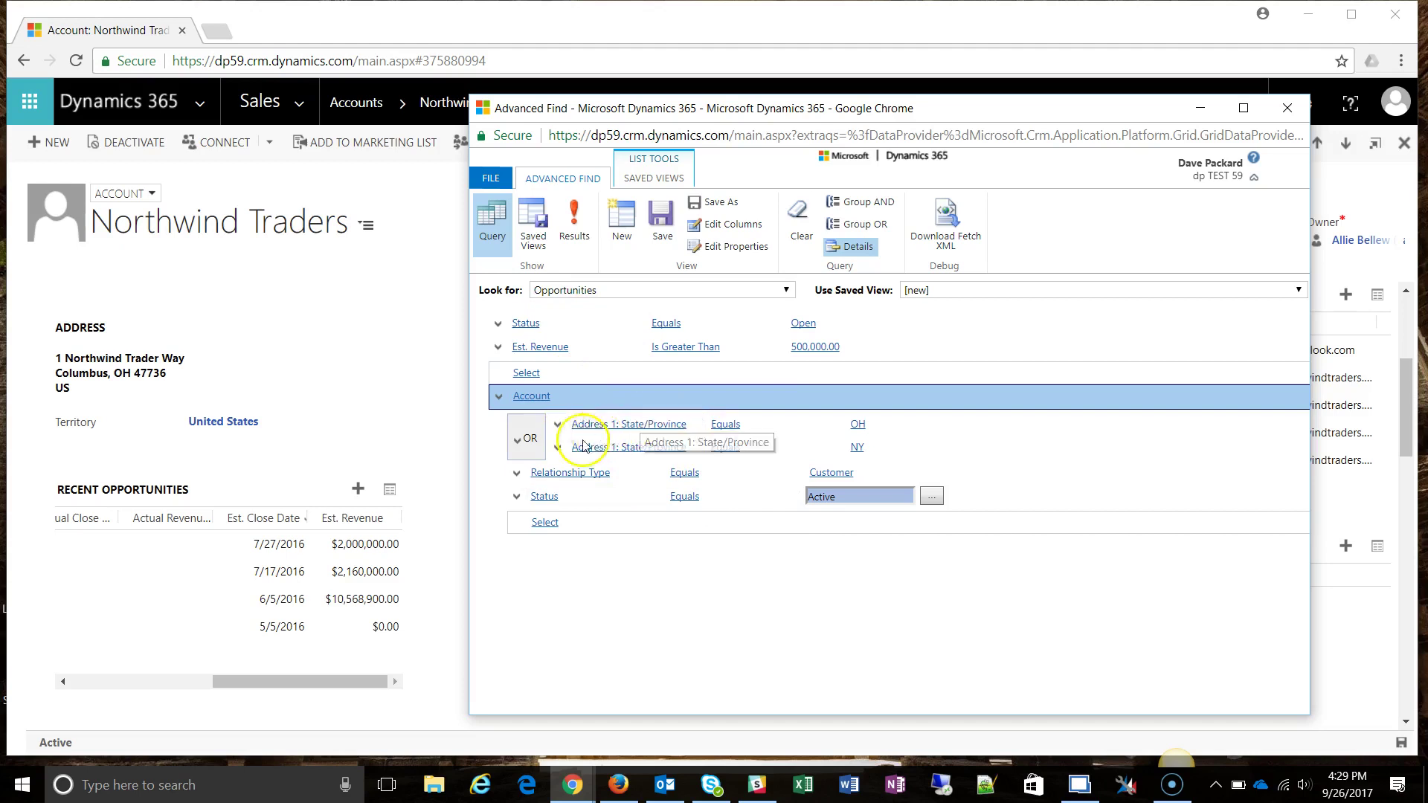
{"action": "mouse_move", "coordinate": [560, 334]}
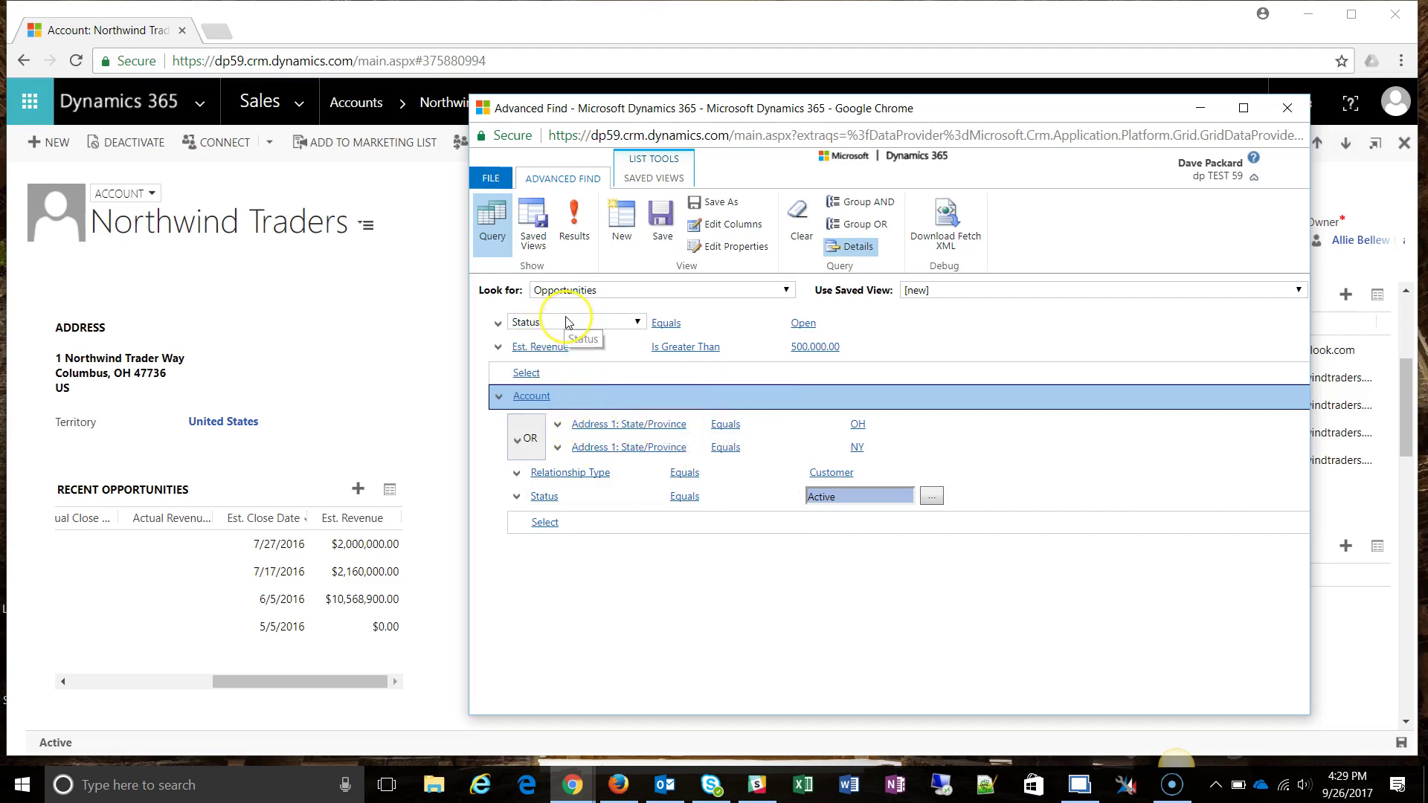
{"action": "mouse_move", "coordinate": [568, 392]}
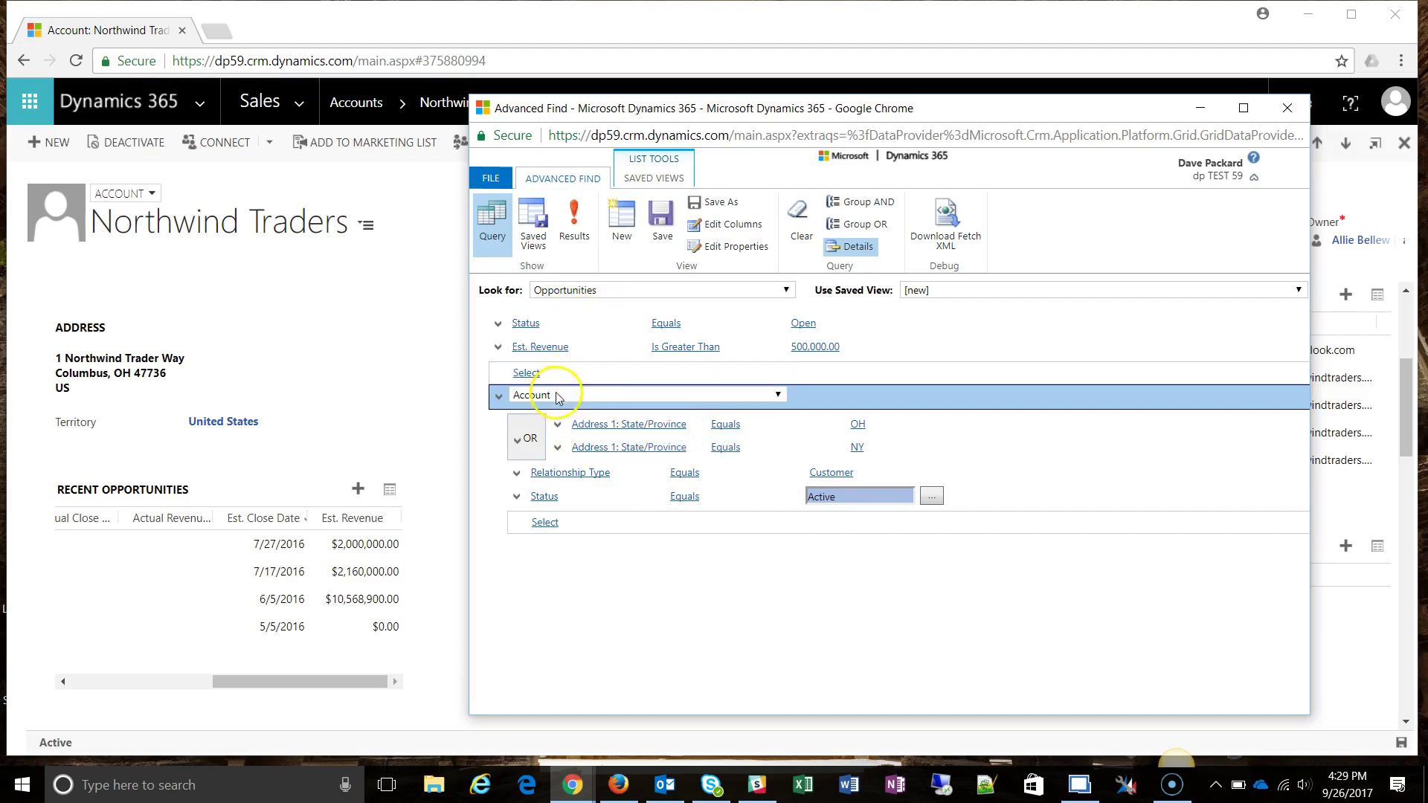